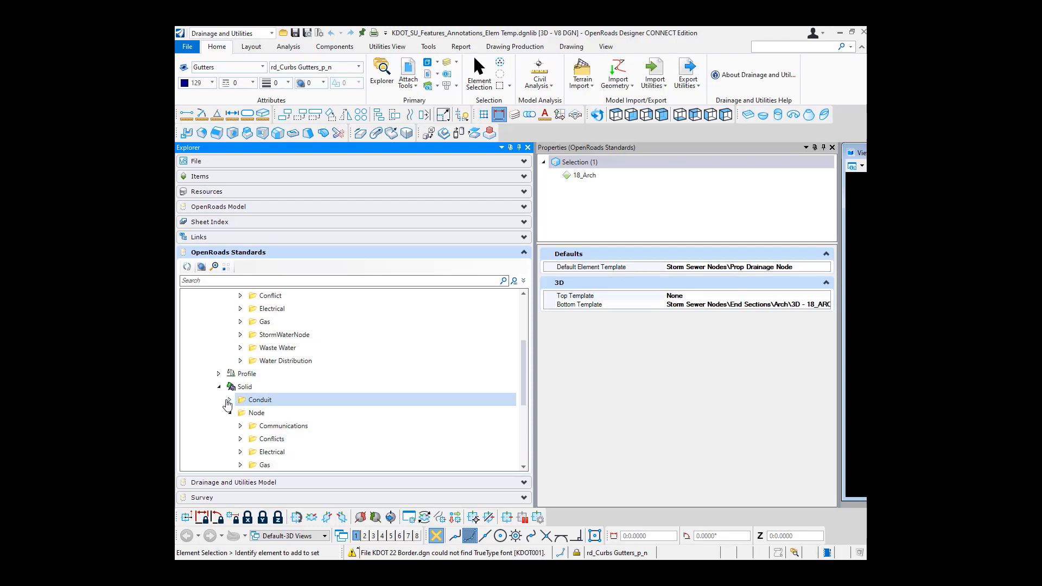
Collapse the Solid and Point groups under Feature Symbologies in the KDOT_SU_Features_Annotations_Elem Temp.dgnlib standards
click(229, 413)
click(219, 387)
scroll(221, 391, up, 3)
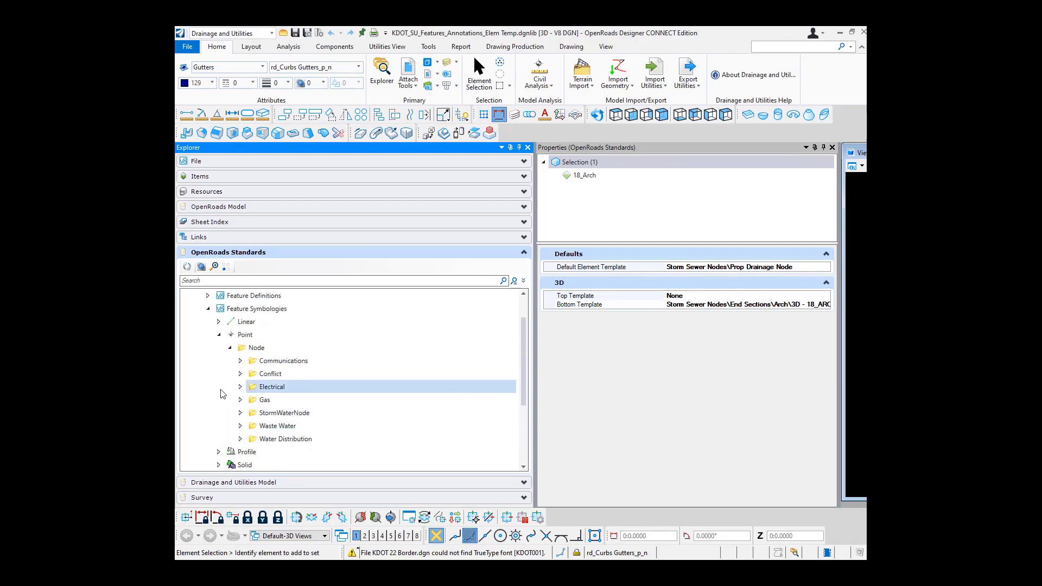
click(220, 376)
click(219, 374)
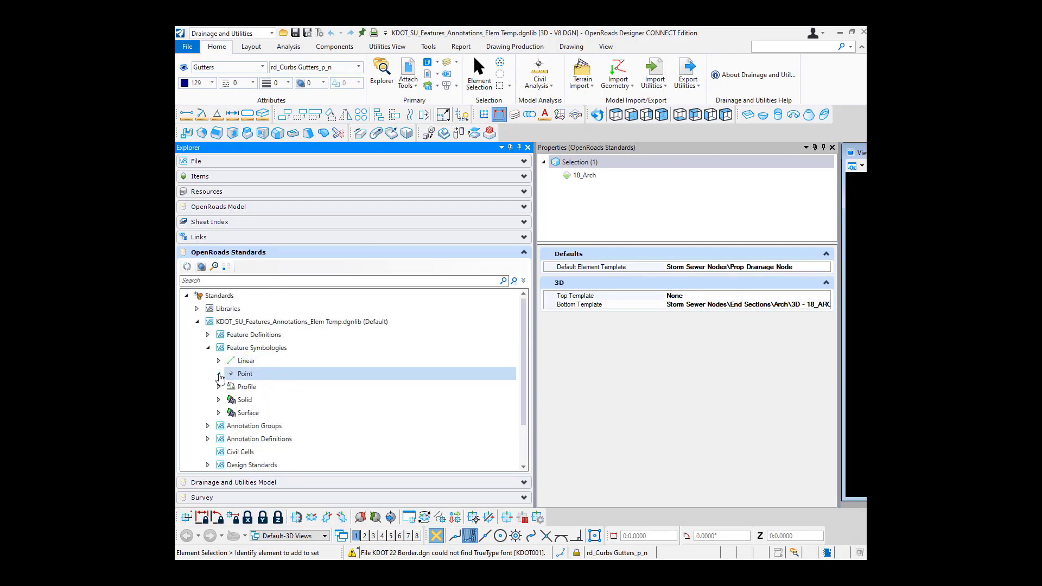
Show the properties of the Ditch Inlet Type I feature definition under StormWaterNode, Catch Basins in the dgnlib
click(208, 335)
scroll(245, 390, down, 9)
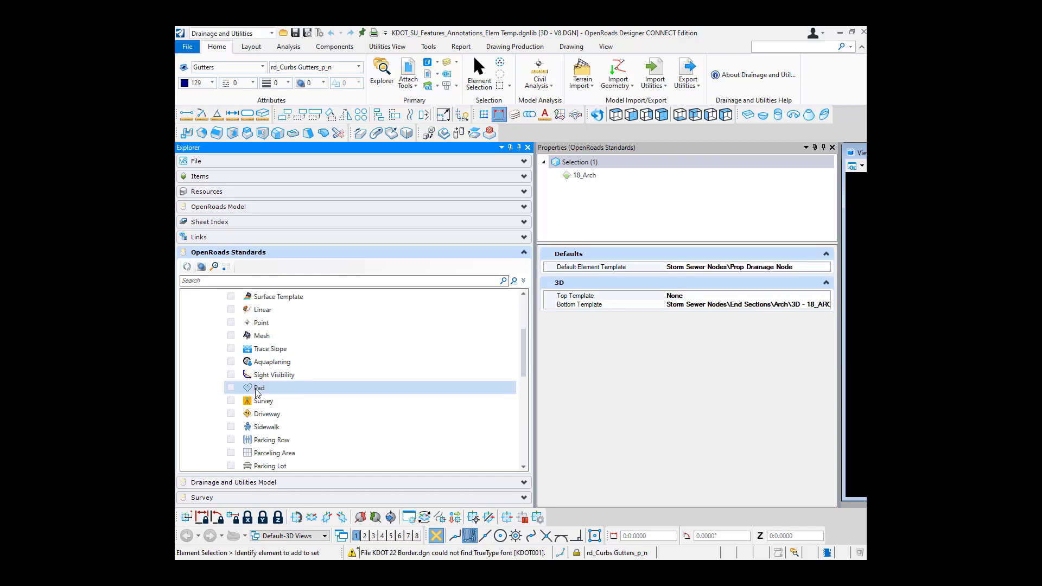
scroll(242, 402, down, 2)
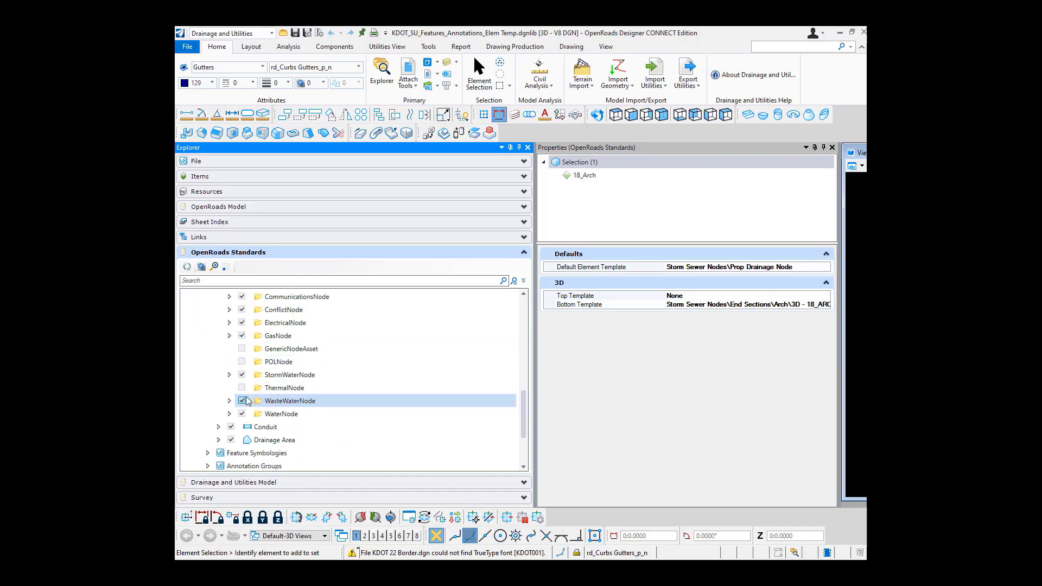
click(229, 374)
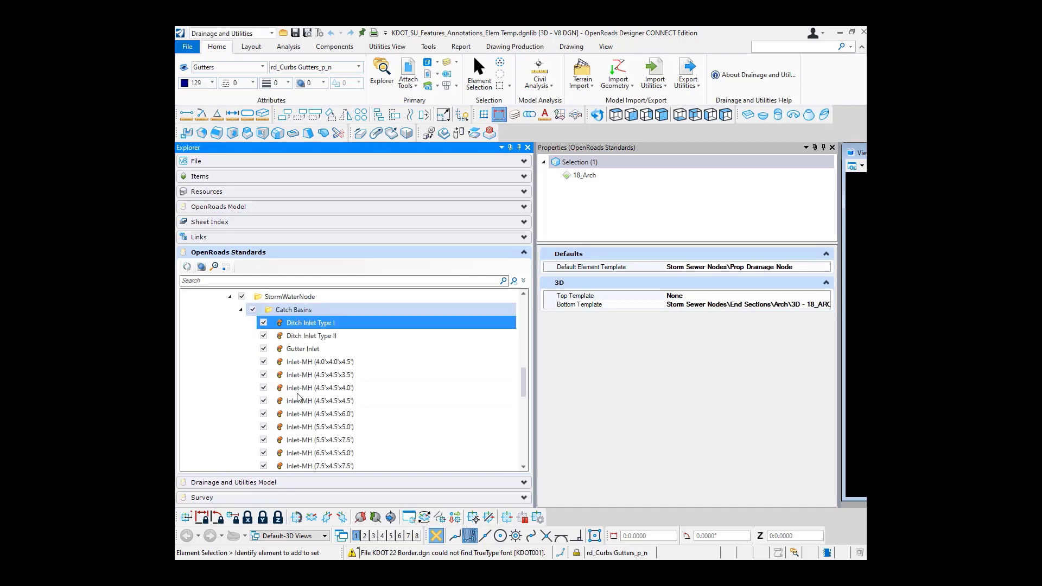
click(328, 365)
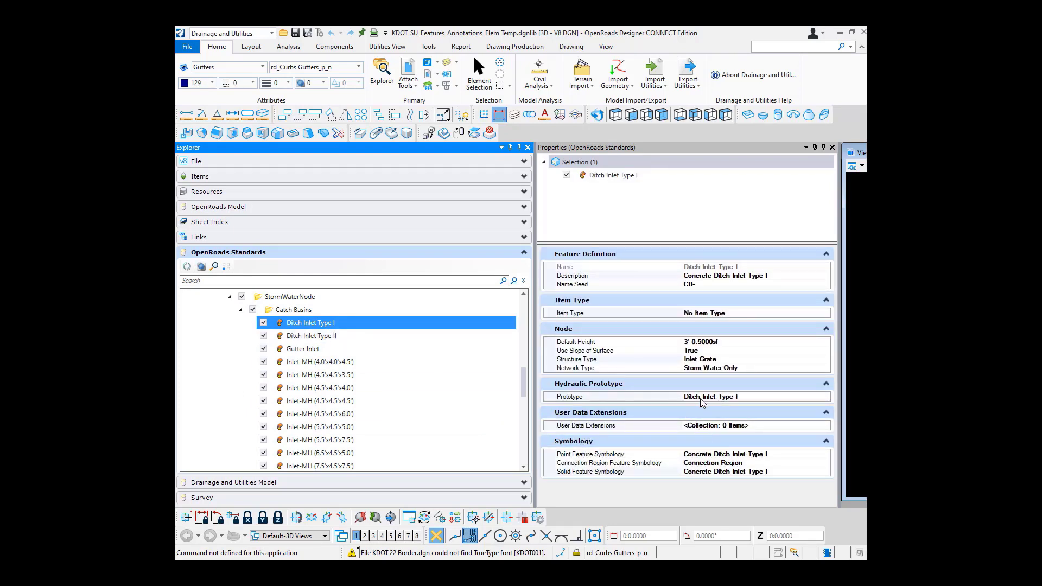
Search the ribbon commands for "proto" and open the hydraulic analysis Prototypes manager
click(756, 48)
text(pro)
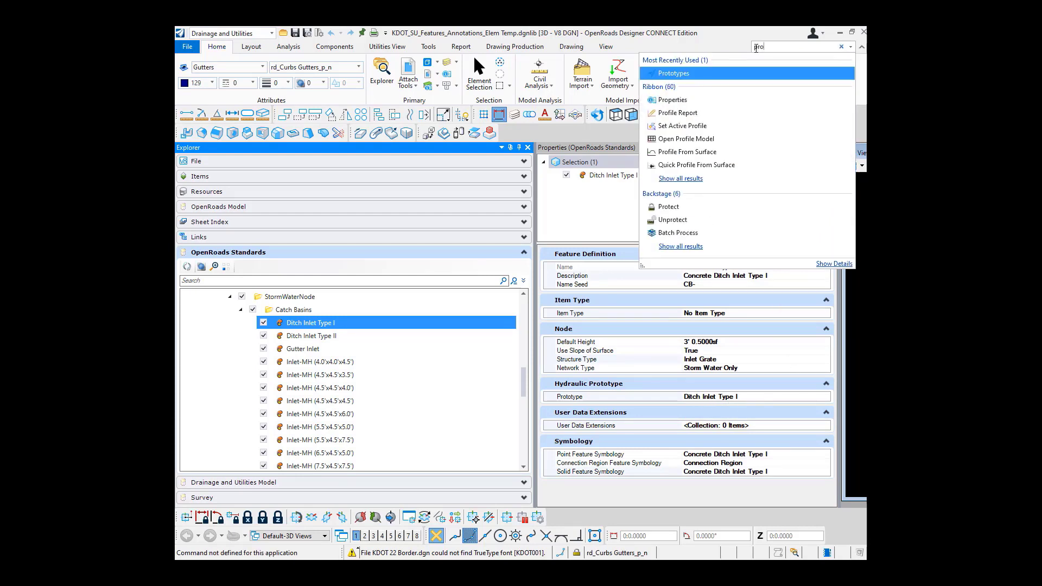
text(to)
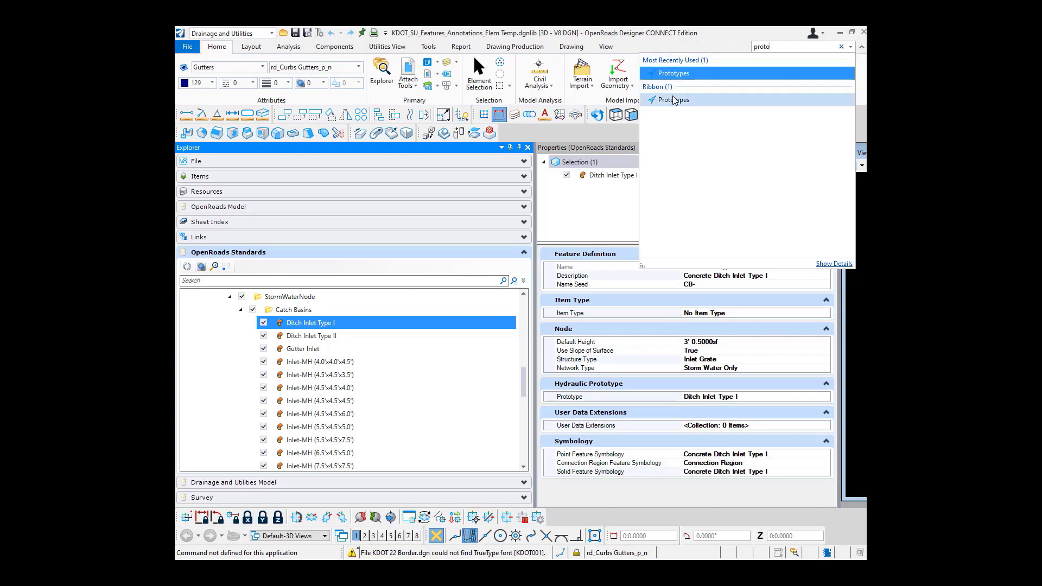
mouse_move(674, 103)
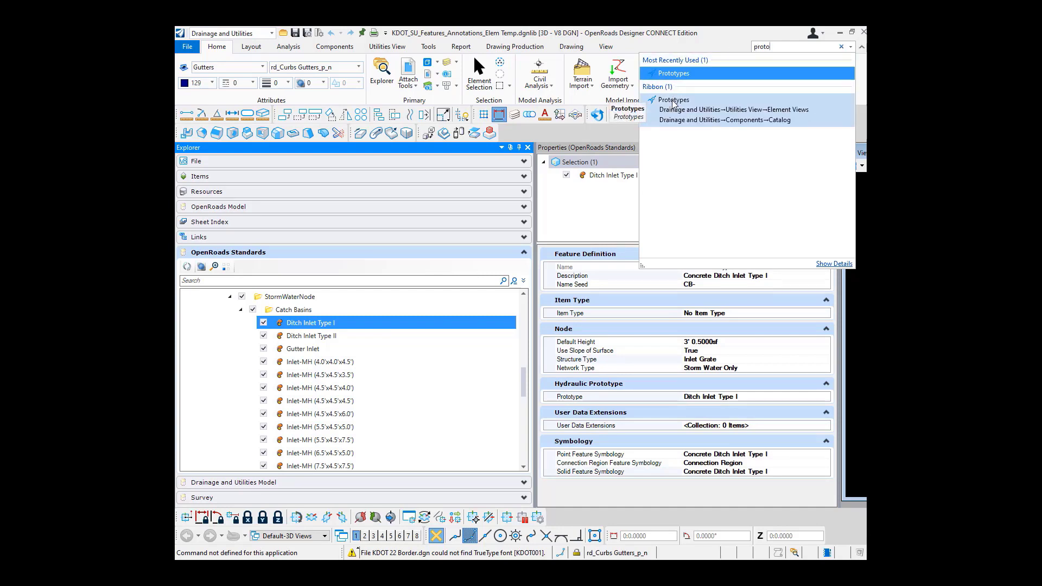
click(673, 101)
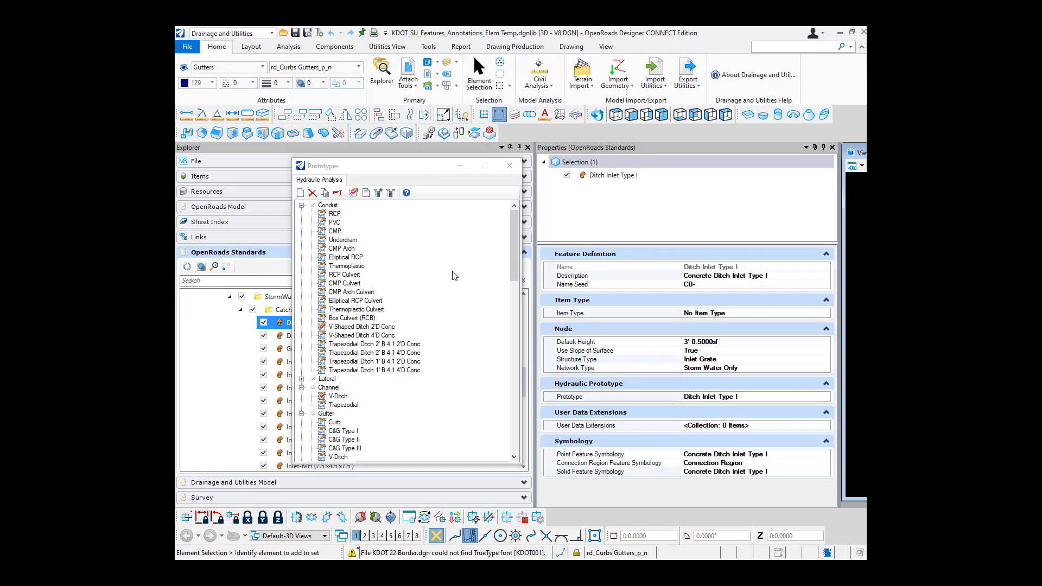
Review the hydraulic properties of the RCP conduit prototype, down to its physical settings, and close them
double_click(334, 215)
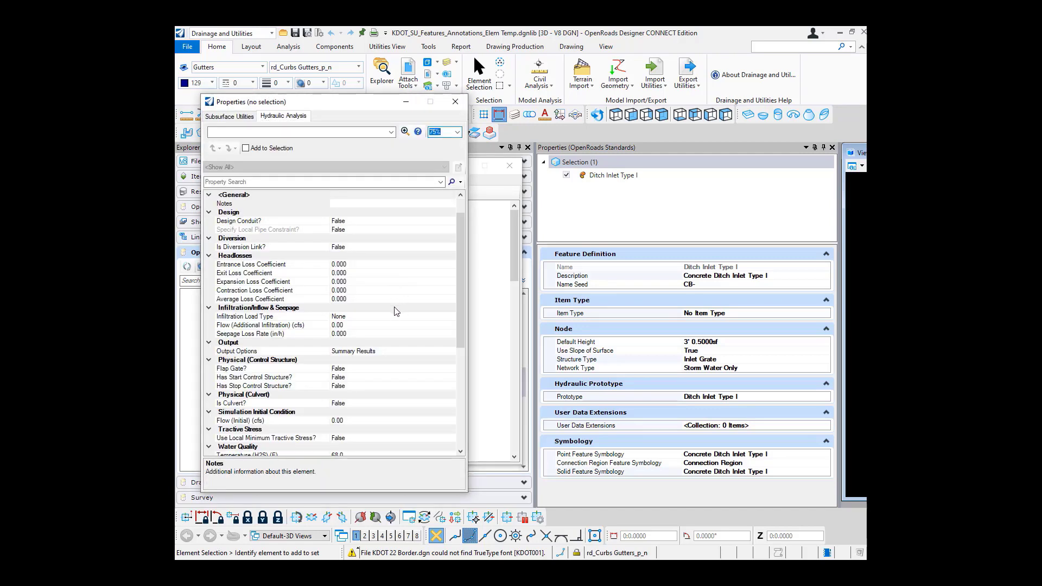
scroll(394, 311, down, 6)
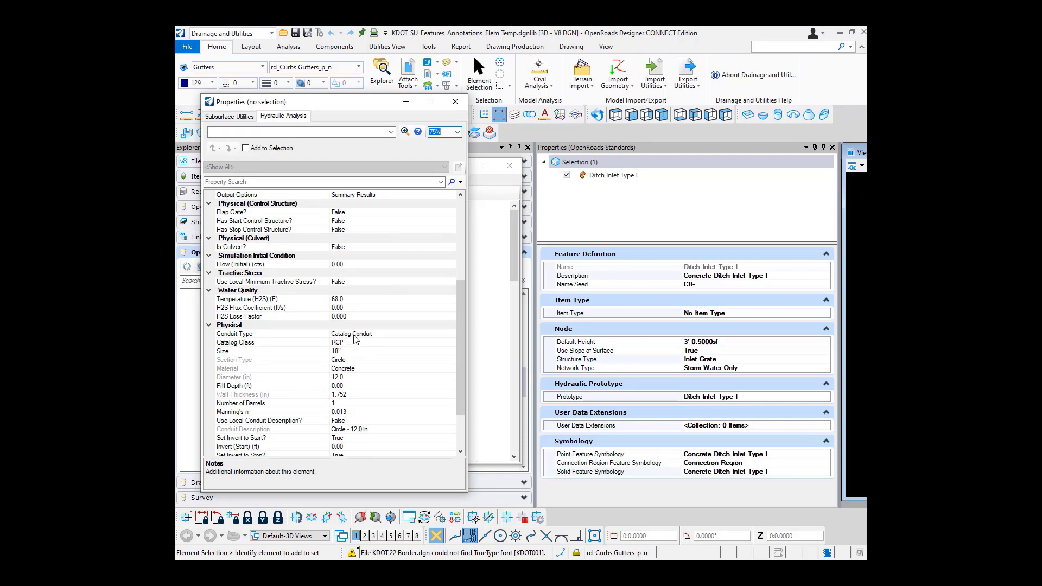
click(455, 102)
Review the hydraulic properties of the Ditch Inlet Type I catch basin prototype, including its inlet settings
scroll(429, 323, down, 7)
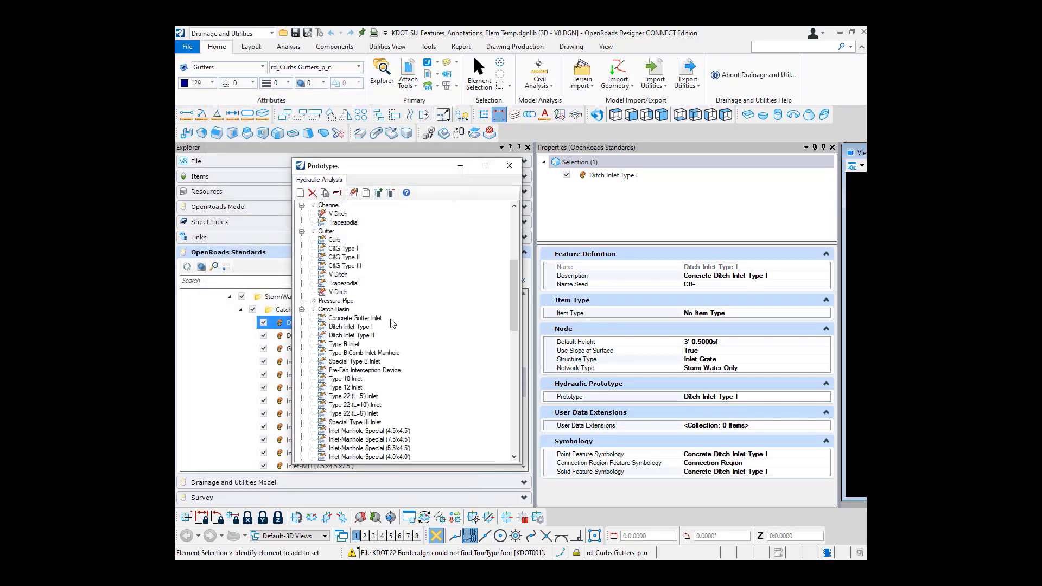
click(367, 328)
double_click(365, 327)
scroll(365, 350, down, 2)
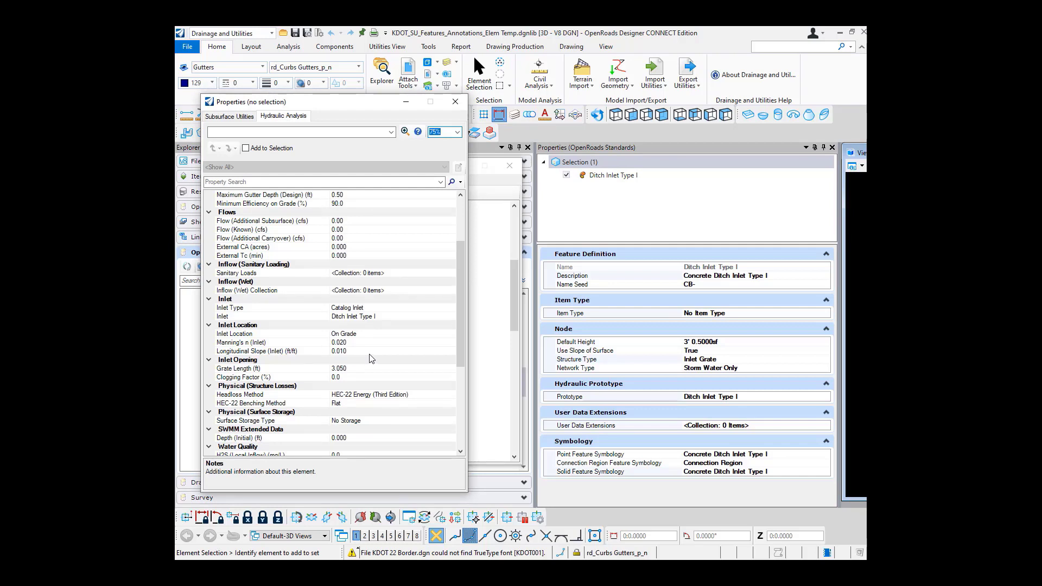
scroll(369, 358, up, 3)
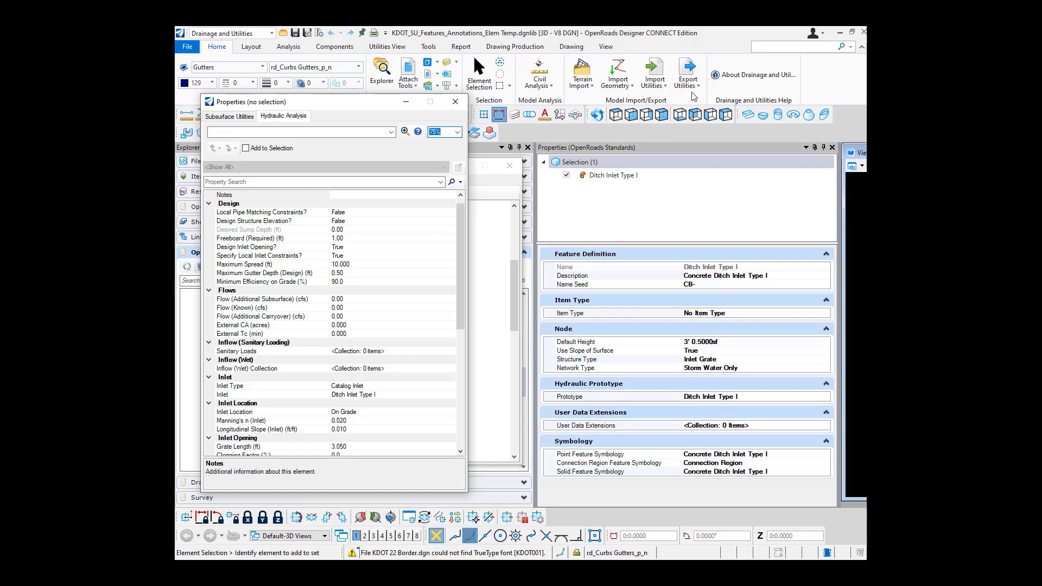
Search the ribbon commands for "cat", open the Inlet Catalog and show the Ditch Inlet Type I entry
click(777, 51)
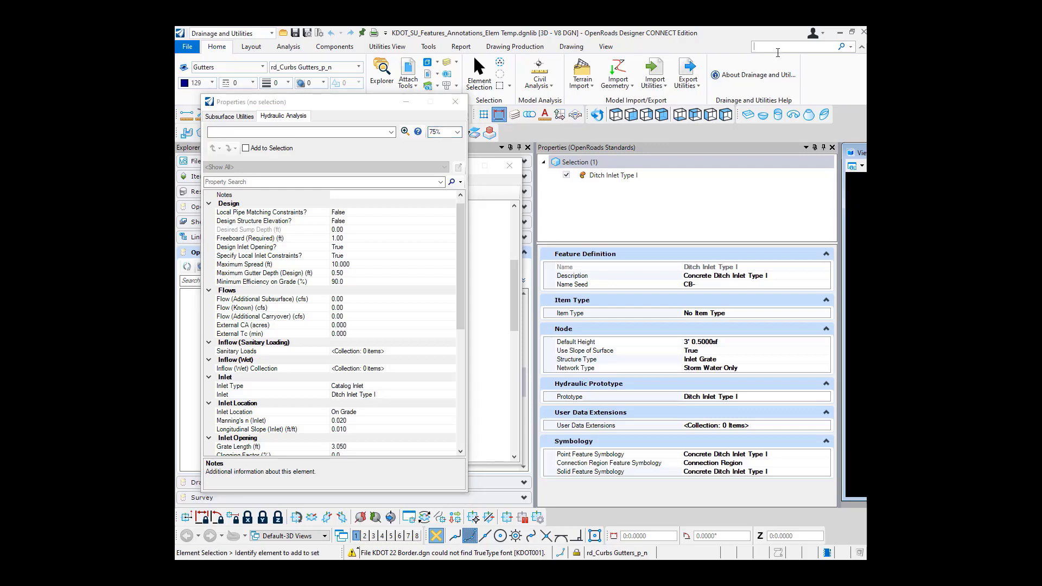
text(cat)
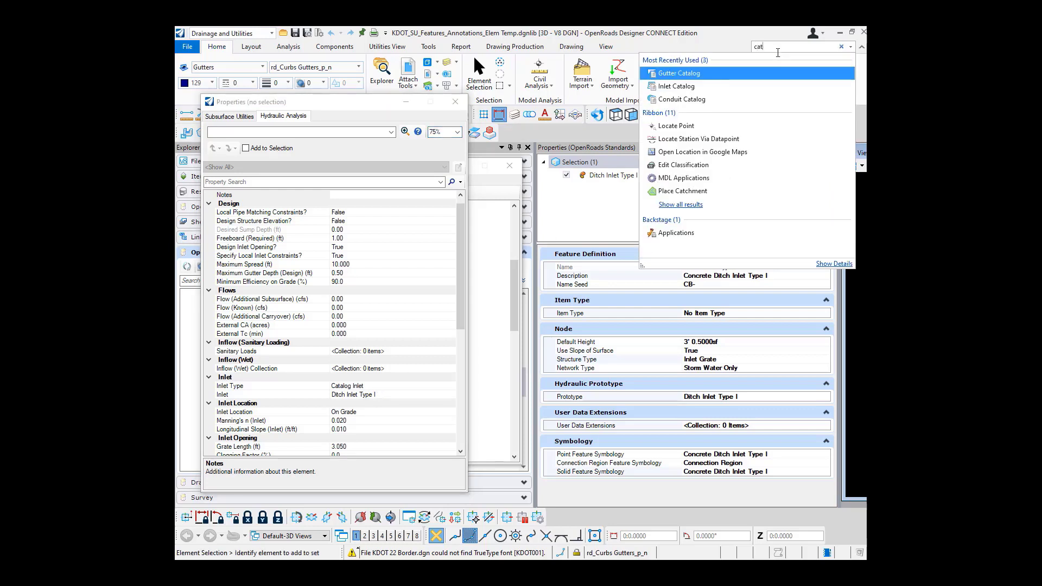
click(679, 87)
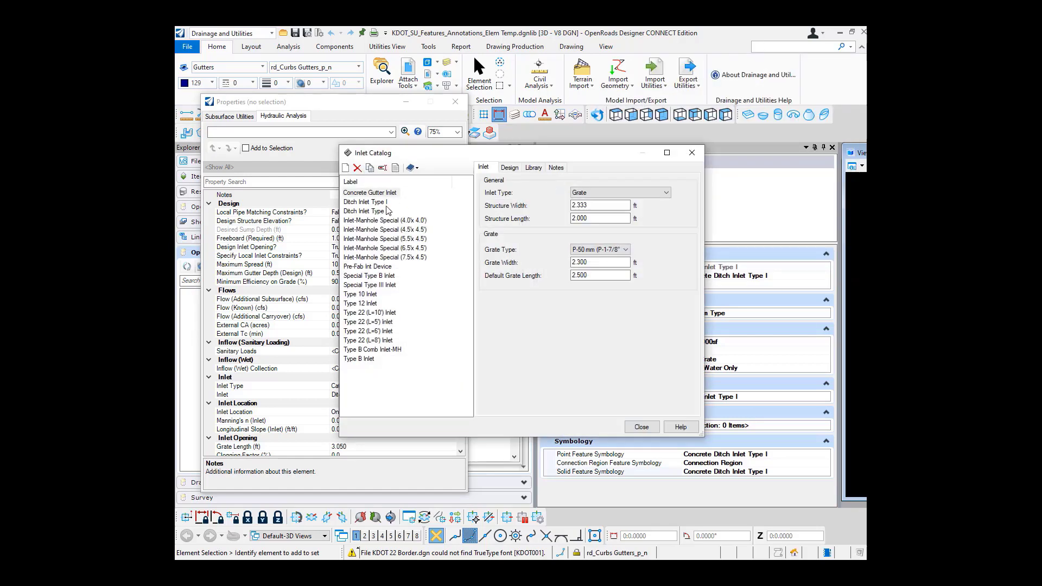
click(372, 202)
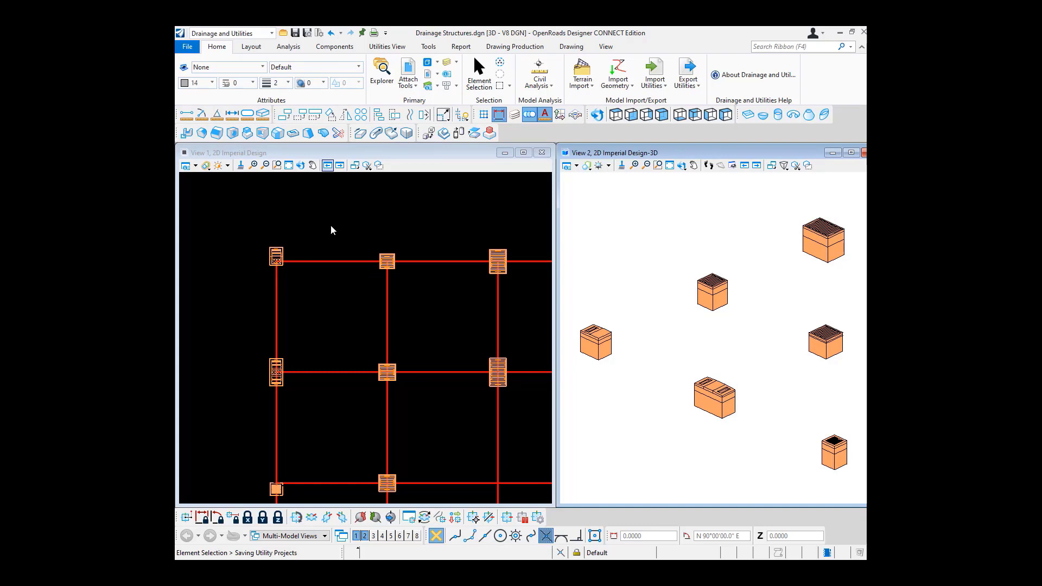
In Drainage Structures.dgn, open the Explorer, expand the standards libraries' Feature Definitions and widen the Explorer to read the library names
click(382, 72)
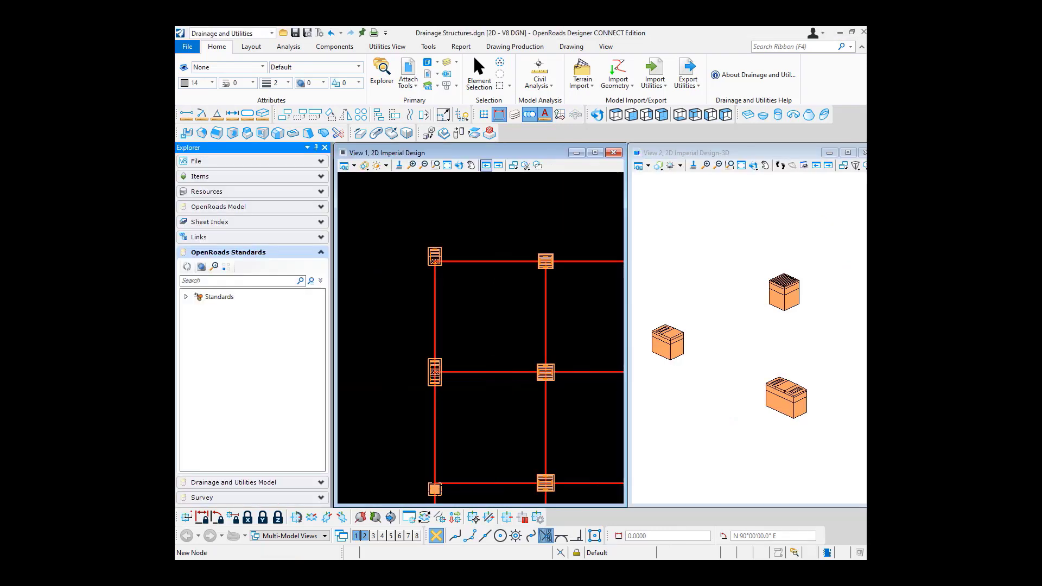
click(214, 298)
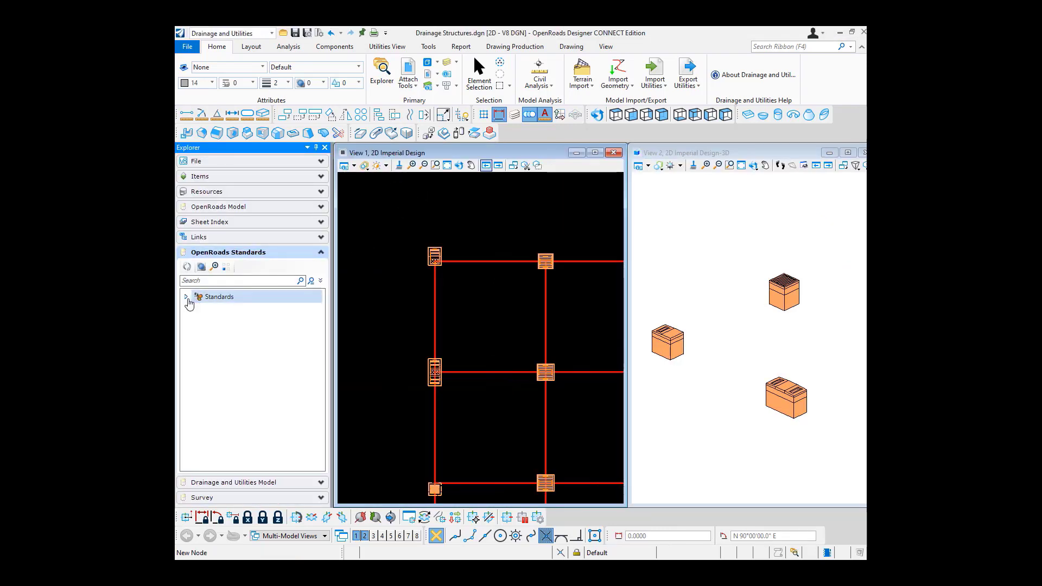
click(186, 297)
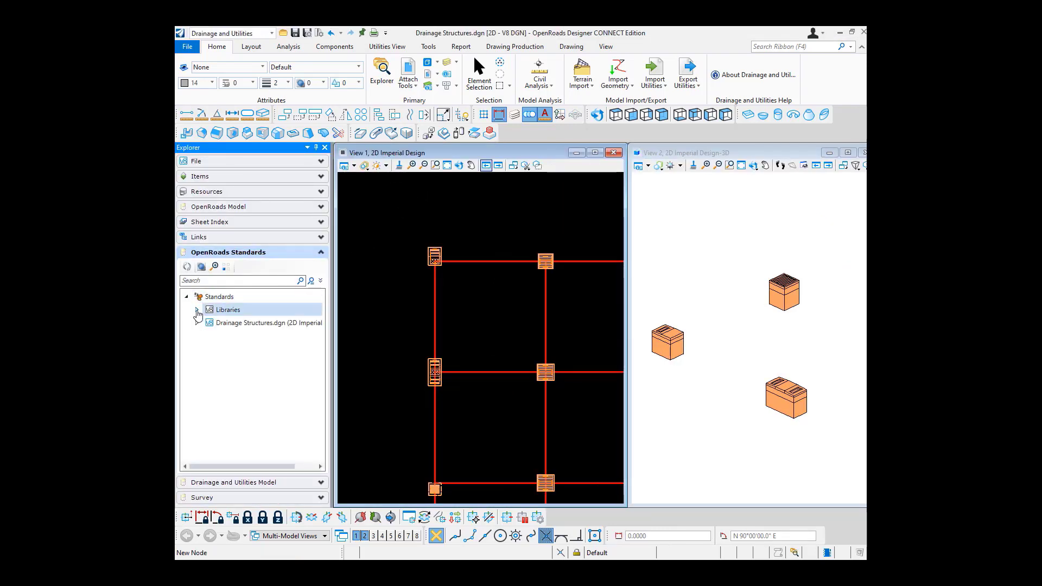
click(197, 309)
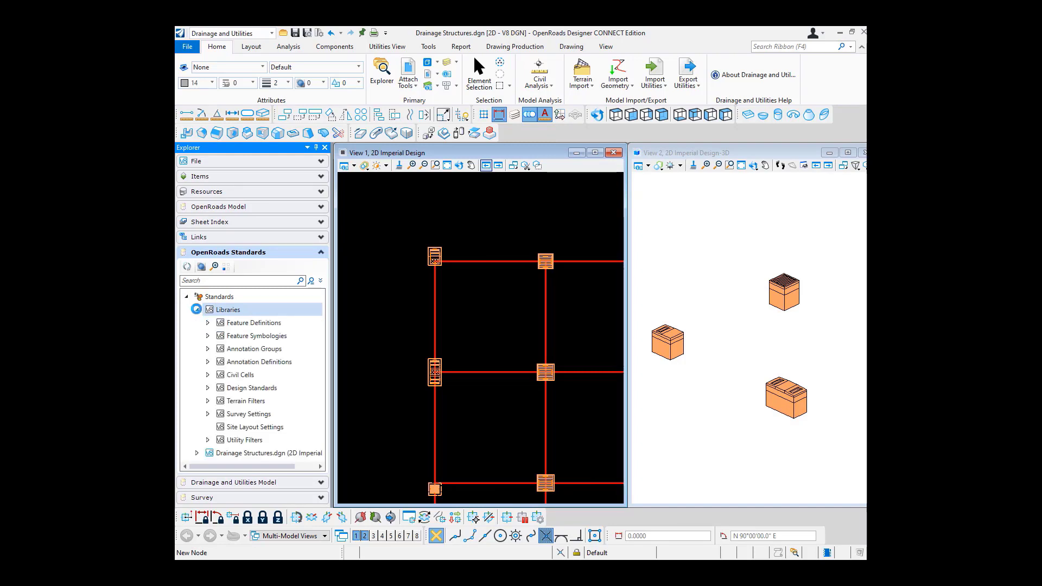
click(207, 322)
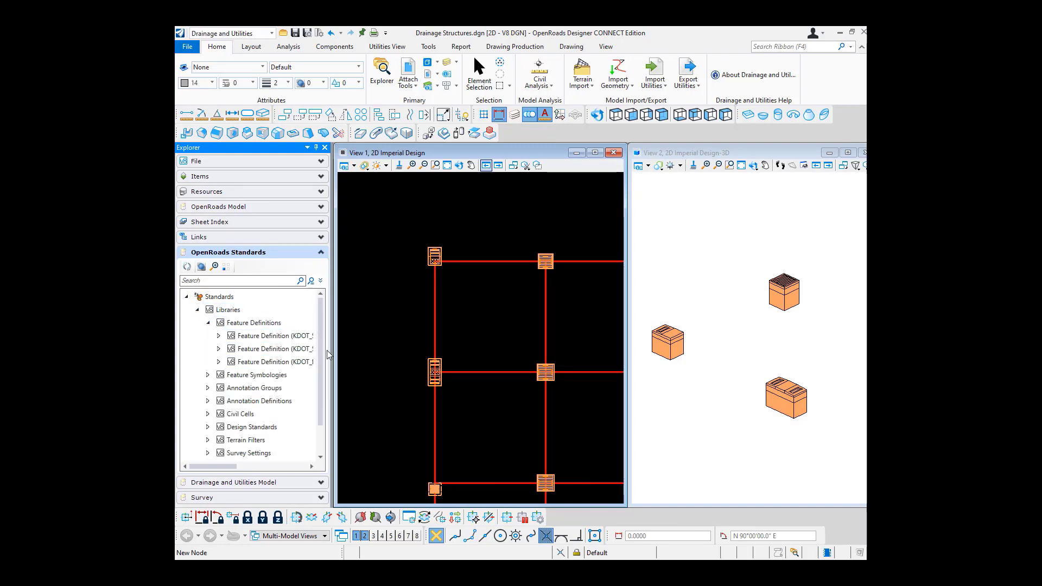
drag(335, 354, 430, 357)
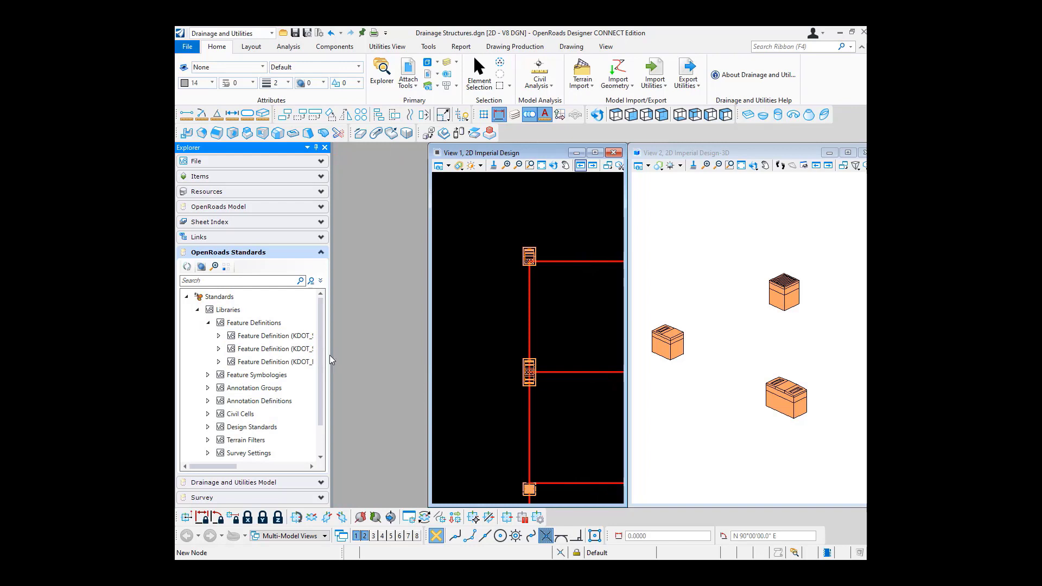
drag(331, 371, 421, 359)
click(337, 353)
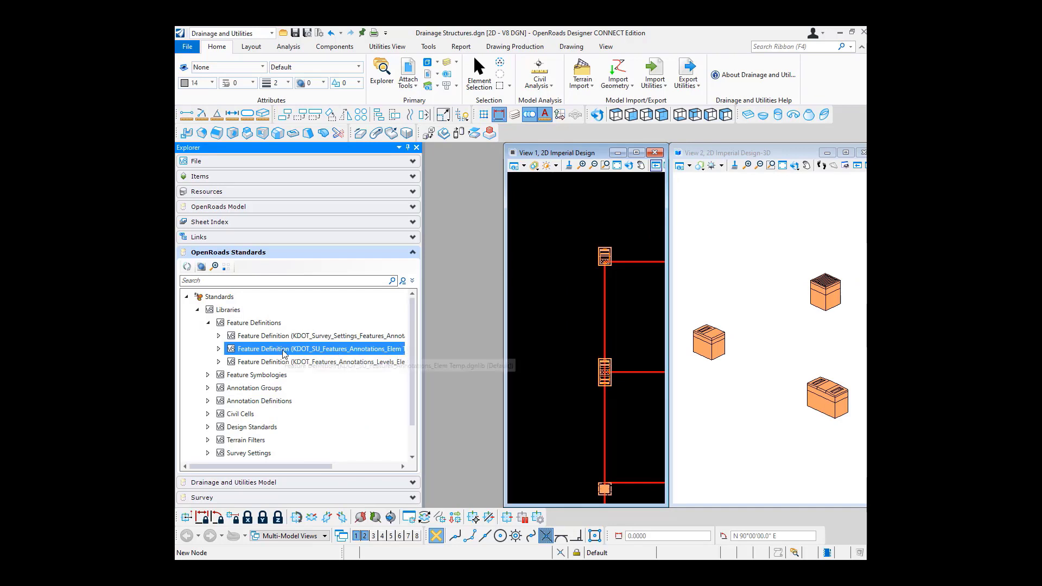
Collapse the Libraries branch, expand the Feature Definitions of Drainage Structures.dgn, and widen View 1 toward the Explorer
click(197, 310)
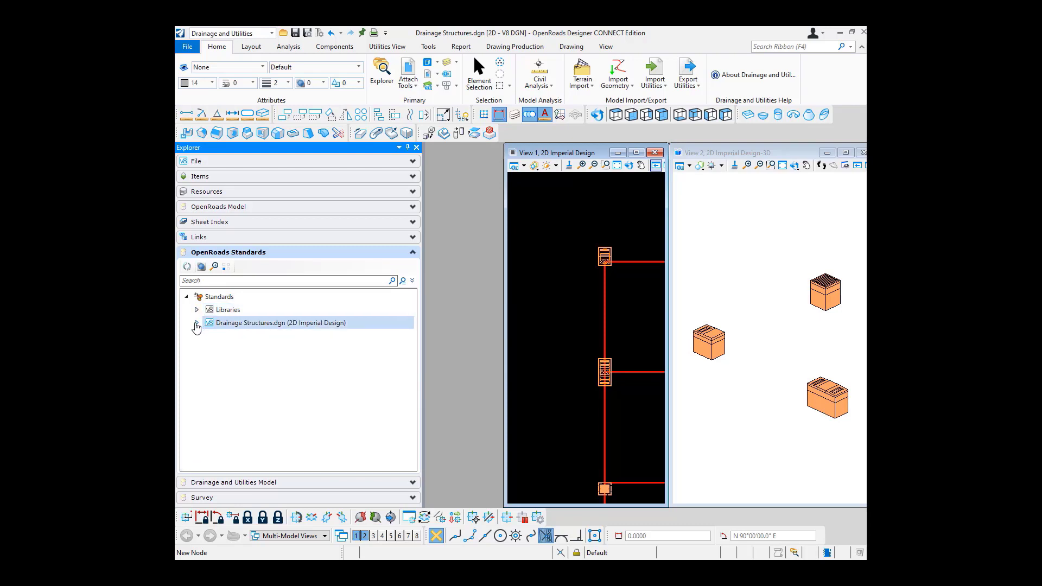
click(196, 324)
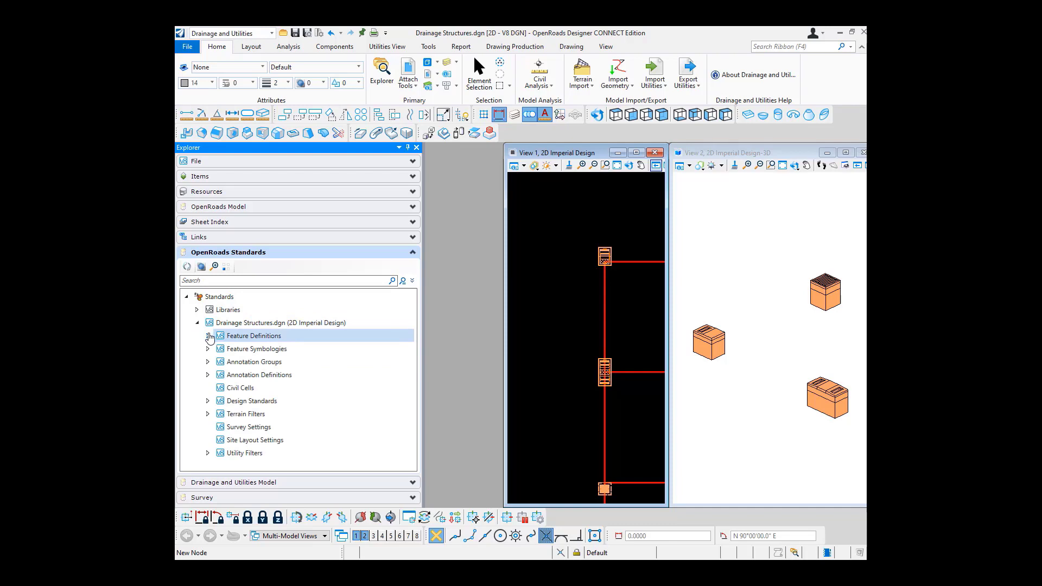
click(208, 336)
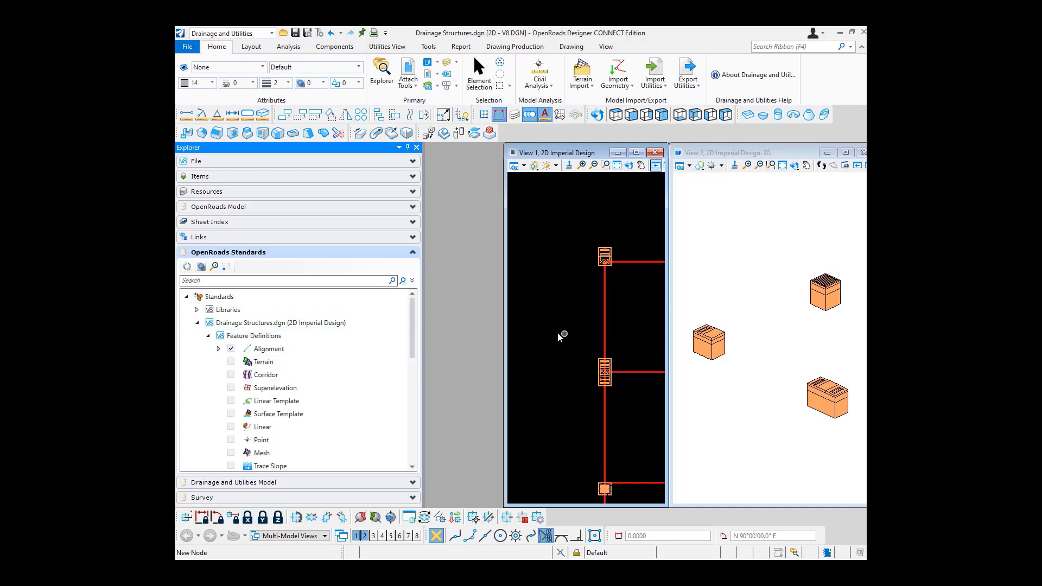
drag(505, 336, 437, 335)
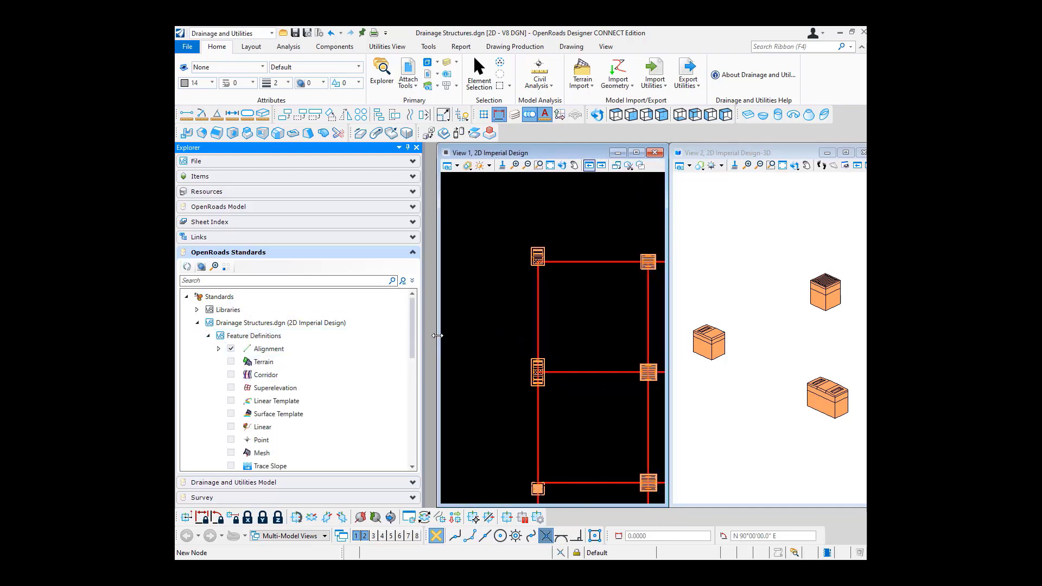
Open the properties of the Ditch Inlet Type I feature definition among the drawing's StormWaterNode catch basins
scroll(285, 379, down, 5)
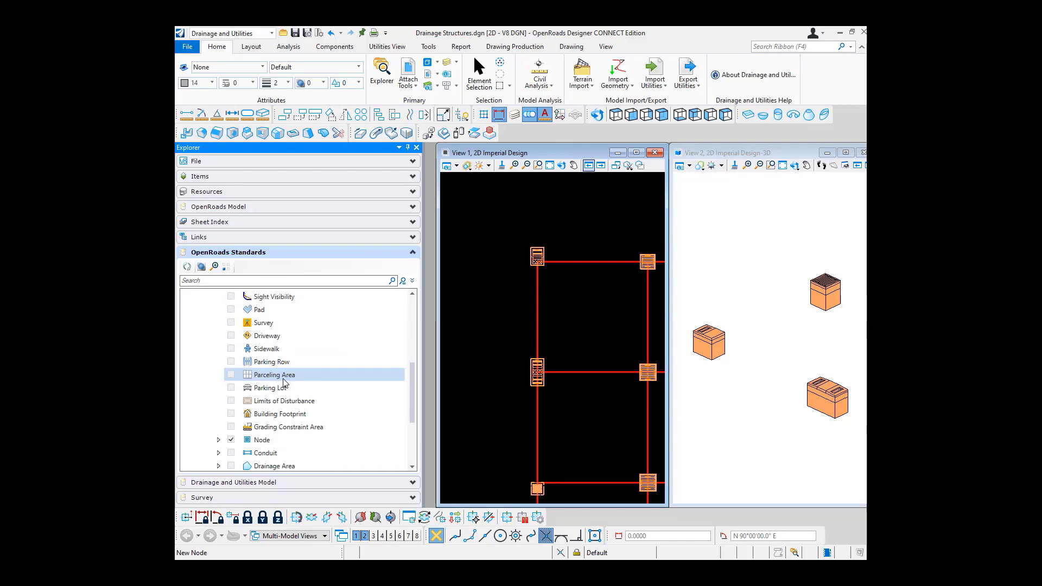
scroll(283, 382, down, 3)
click(219, 323)
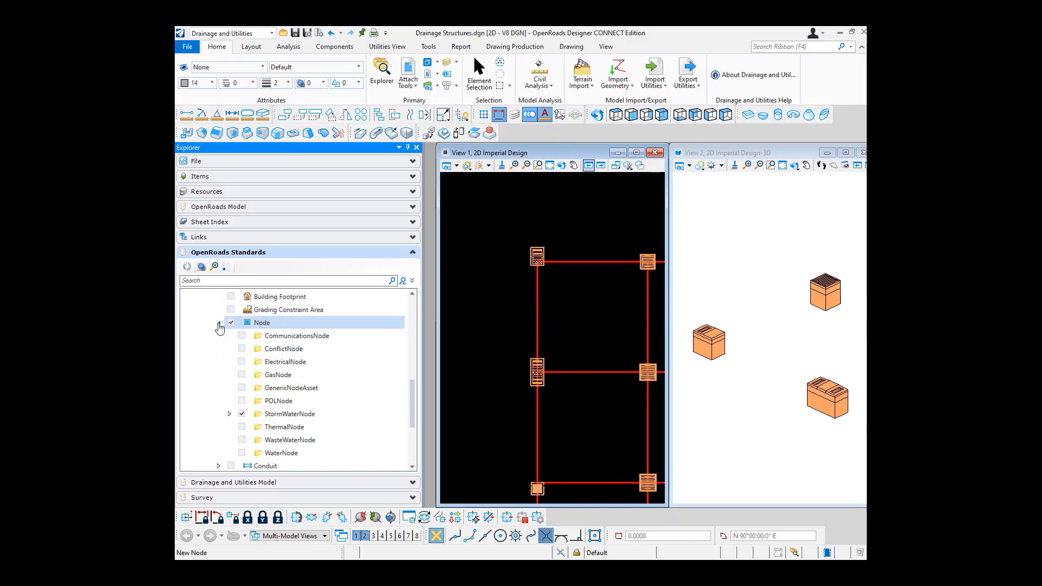
scroll(225, 374, down, 1)
click(228, 375)
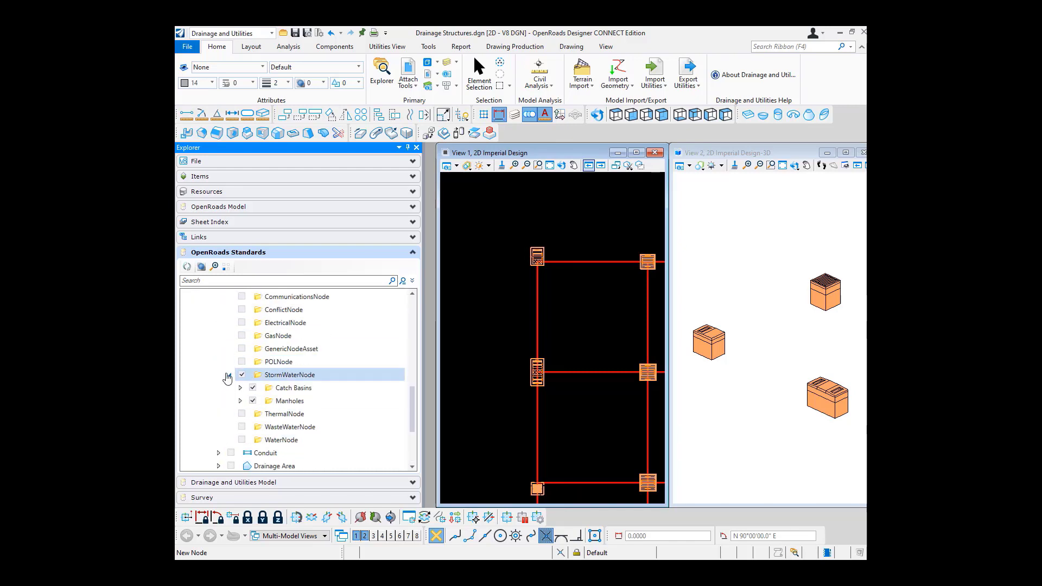
click(240, 388)
scroll(241, 388, down, 1)
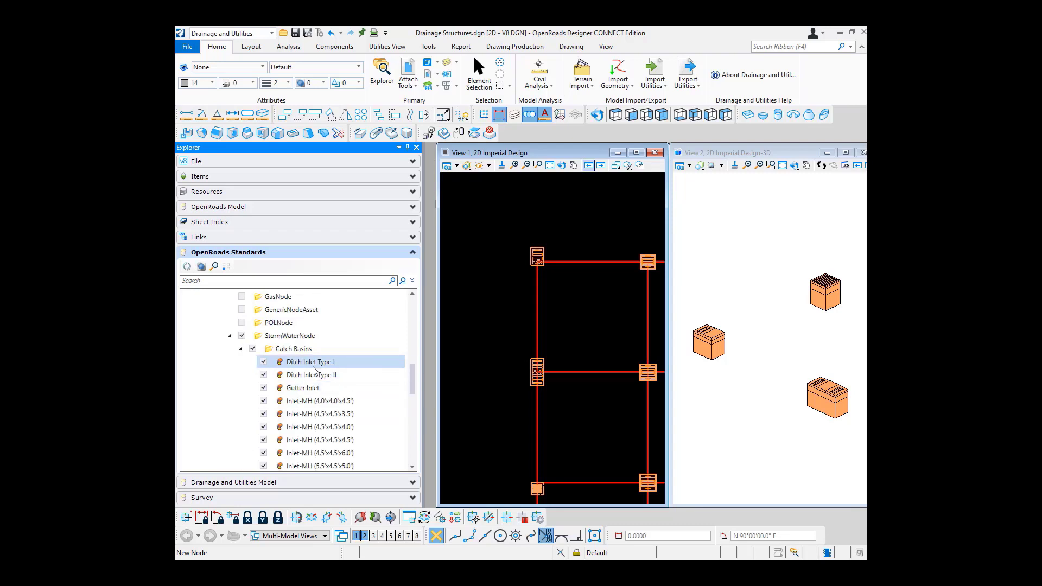
click(312, 366)
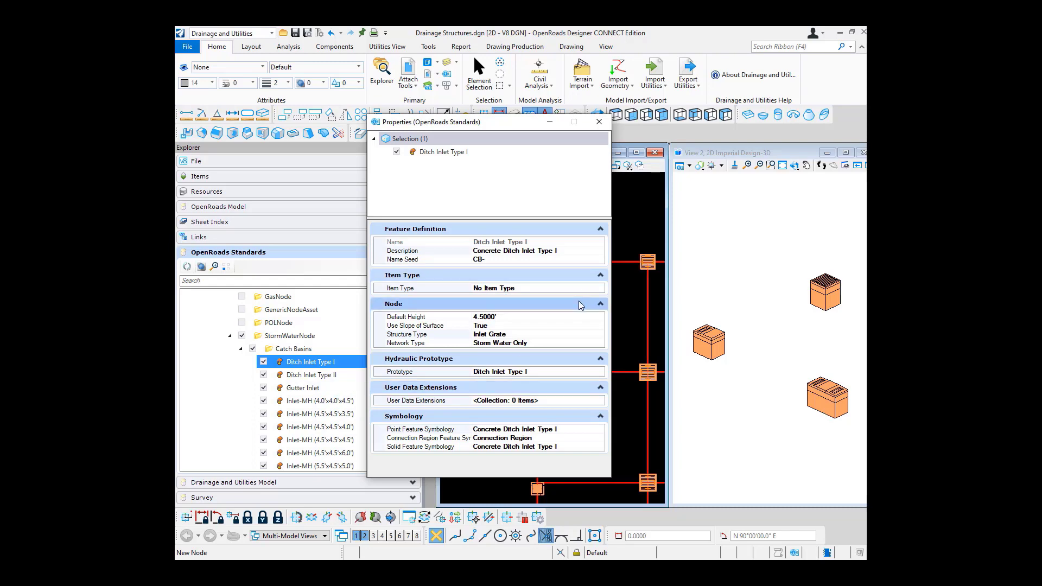
Close the feature definition's properties and examine the plan symbols of the drainage structures in View 1
click(599, 121)
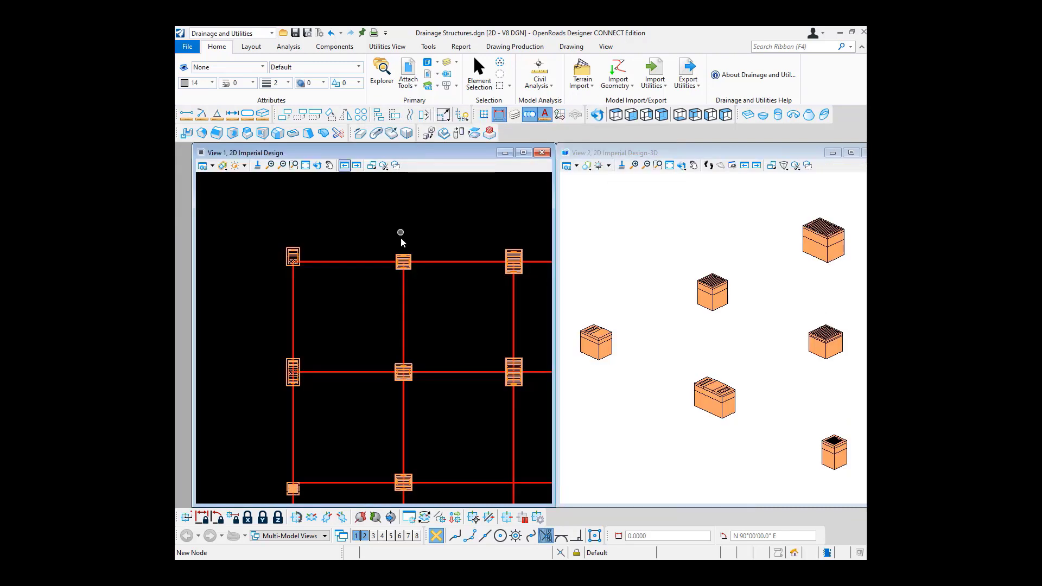
scroll(318, 270, down, 4)
scroll(432, 285, up, 2)
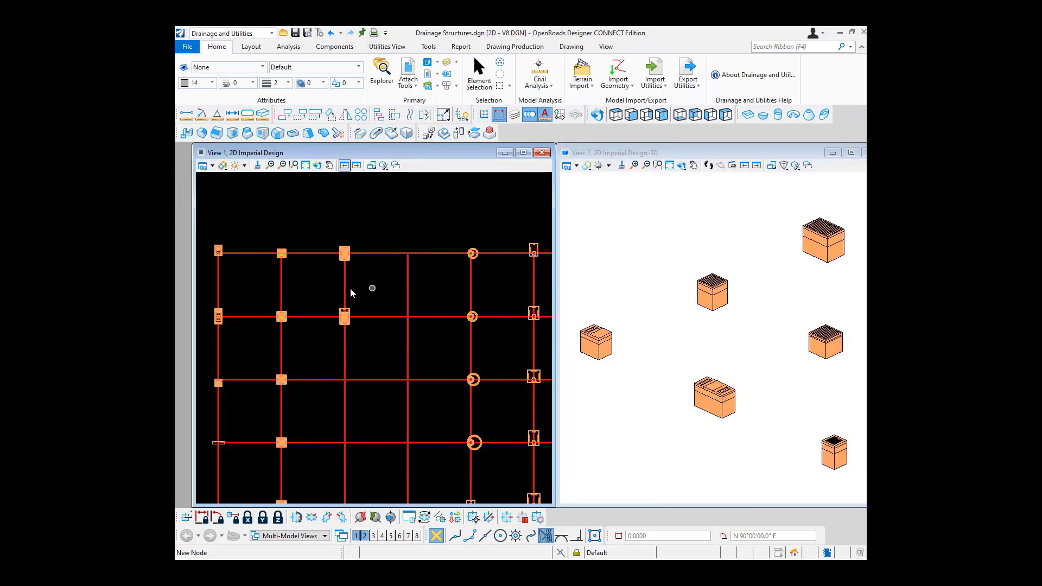
scroll(332, 283, up, 2)
middle_drag(298, 287, 395, 309)
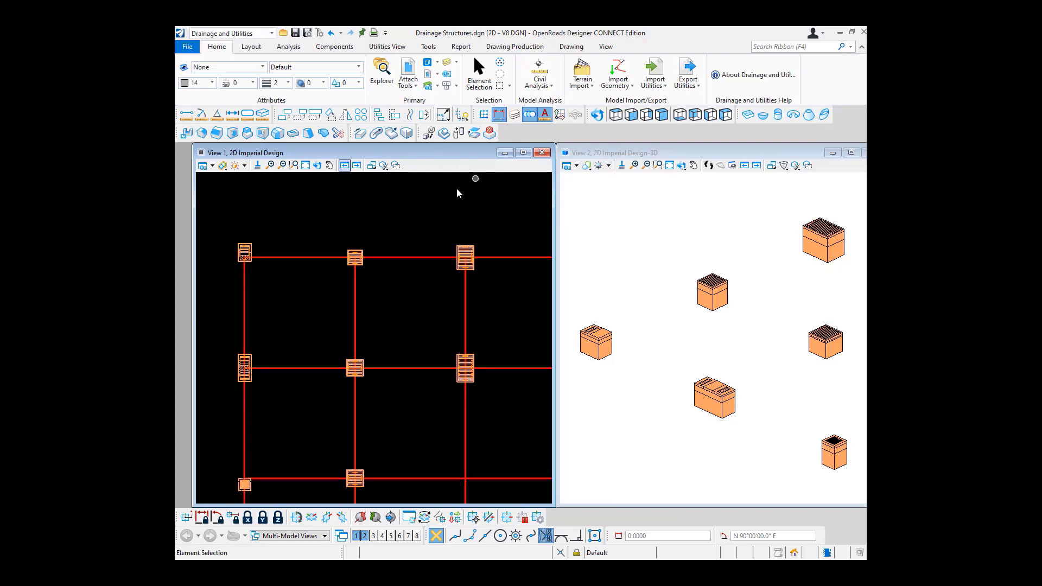
middle_drag(333, 290, 403, 293)
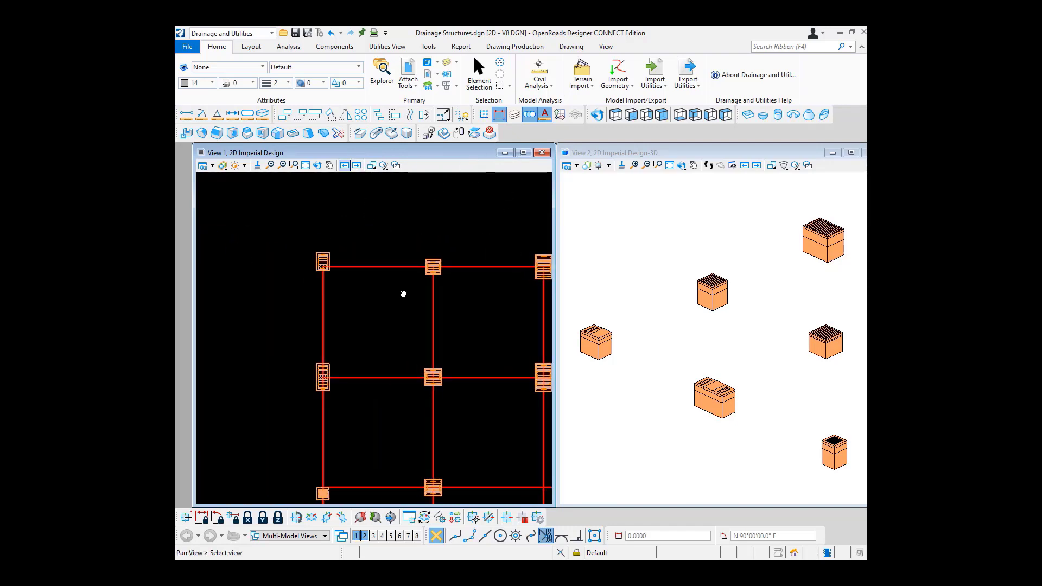
scroll(330, 270, up, 2)
middle_drag(355, 267, 401, 291)
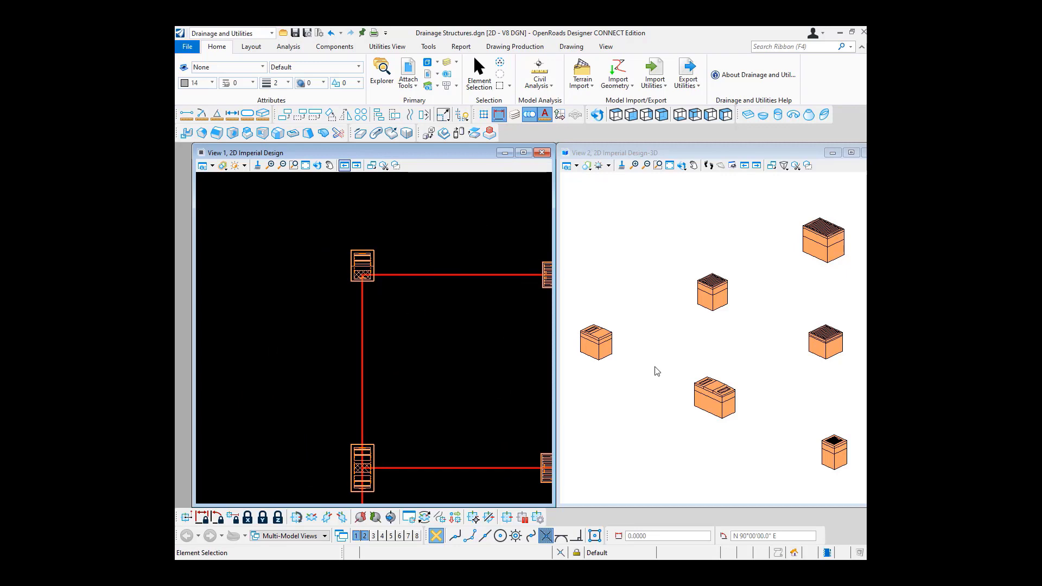
Examine the 3D models of the catch basins, inlets and manholes across View 2
middle_drag(637, 374, 670, 363)
scroll(367, 260, up, 2)
scroll(367, 259, down, 2)
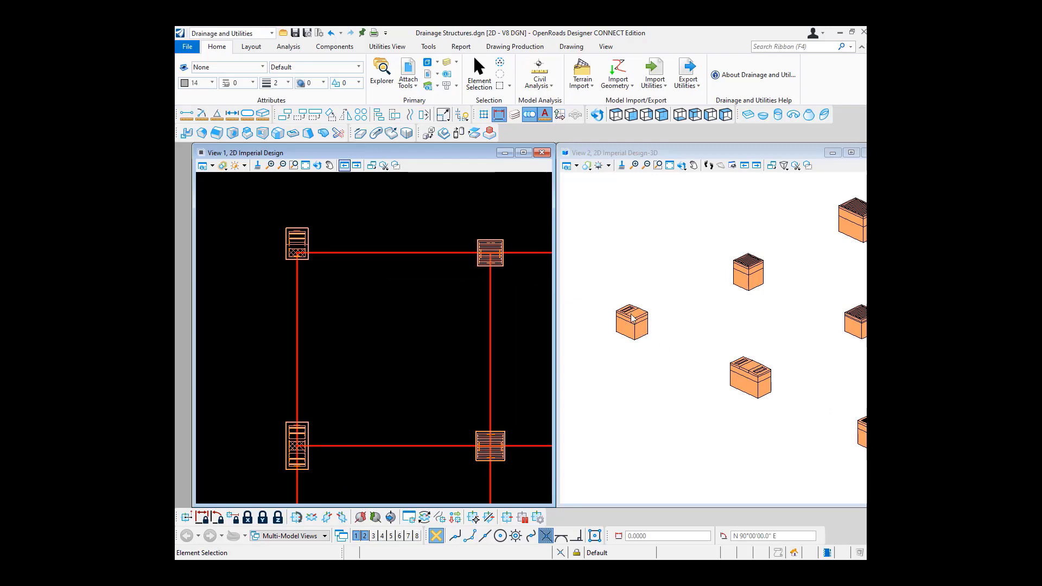
scroll(630, 314, up, 6)
scroll(652, 358, down, 3)
middle_drag(752, 348, 739, 348)
scroll(677, 351, down, 3)
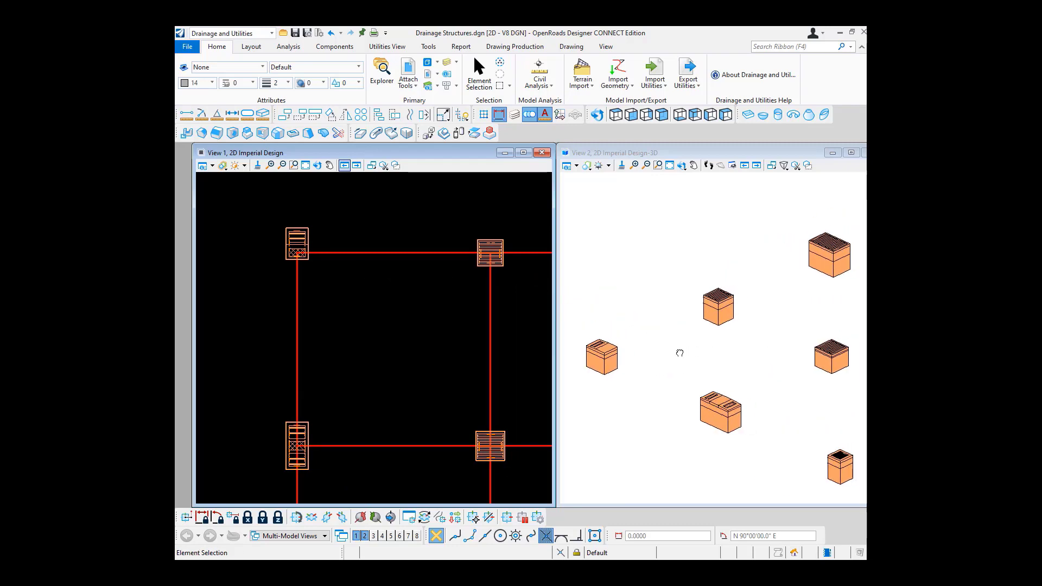
scroll(646, 331, down, 2)
scroll(738, 324, up, 1)
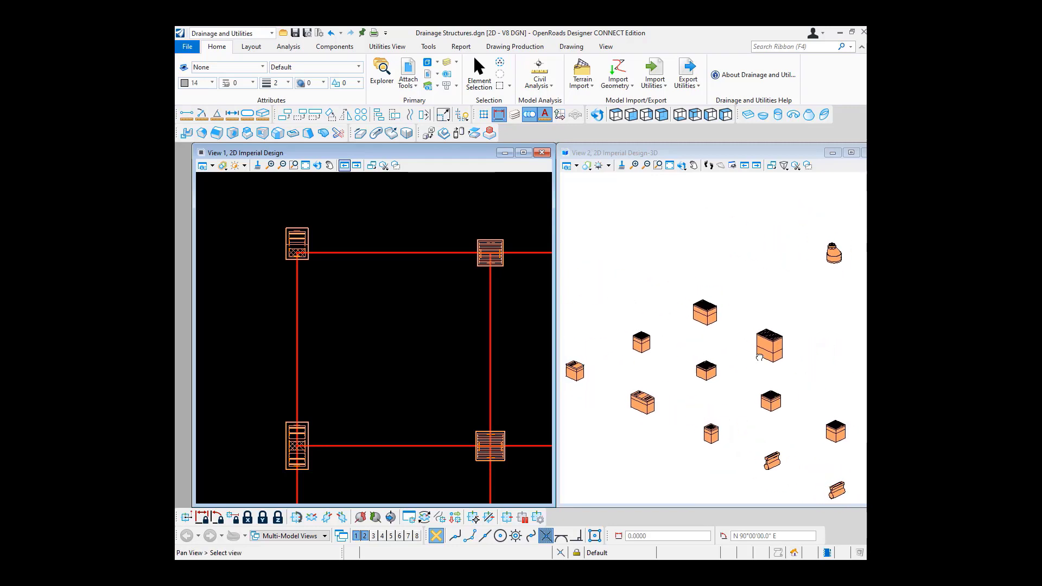
scroll(653, 370, up, 2)
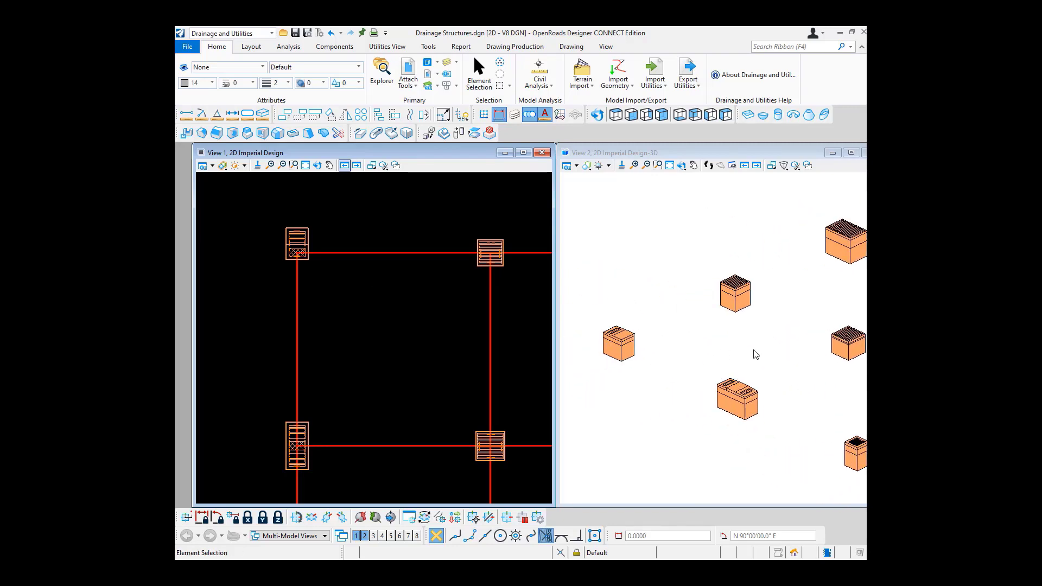
middle_drag(756, 354, 635, 319)
middle_drag(749, 342, 700, 330)
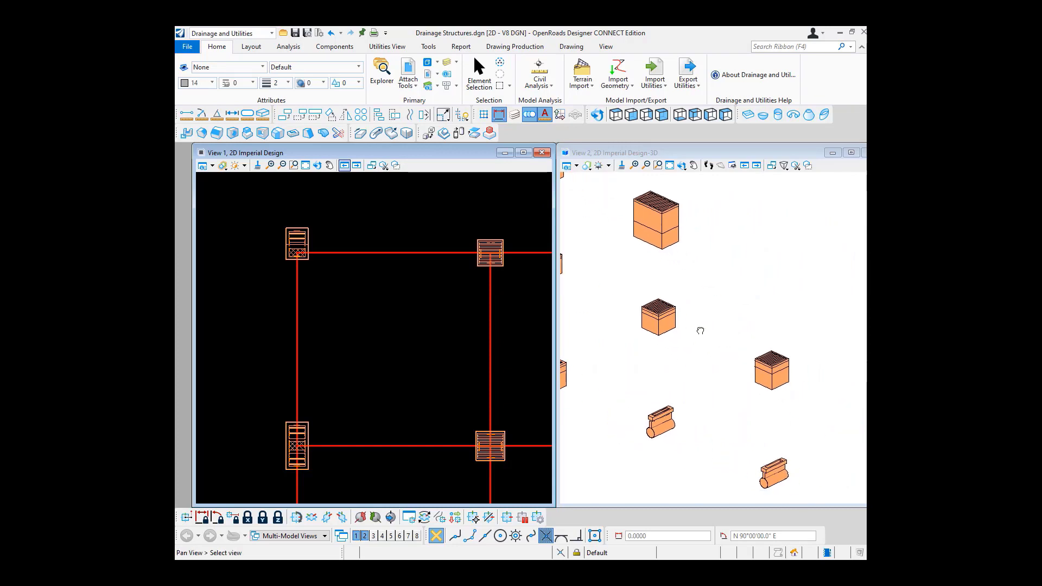
drag(759, 283, 725, 399)
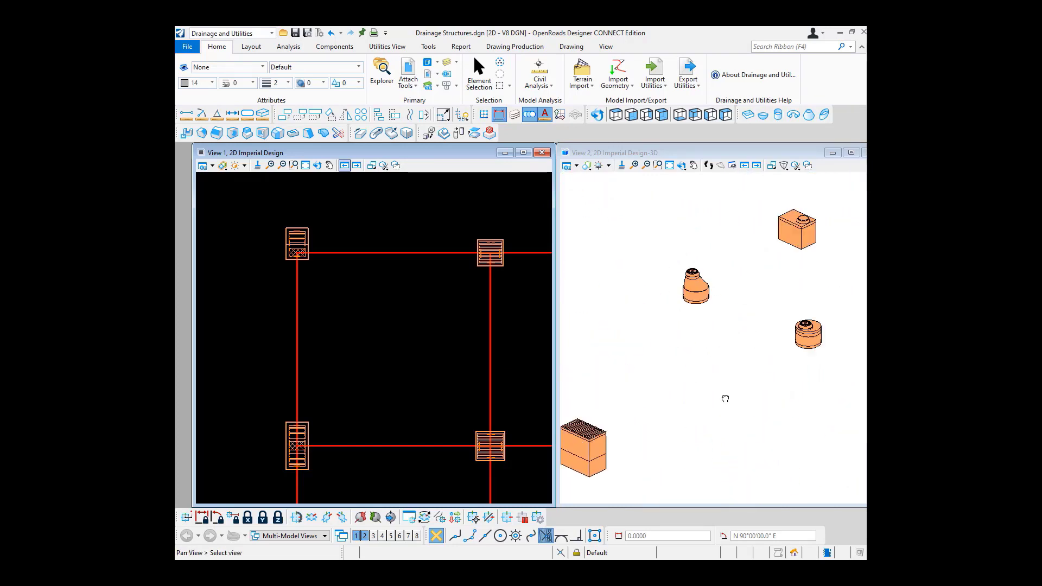
middle_drag(725, 399, 783, 336)
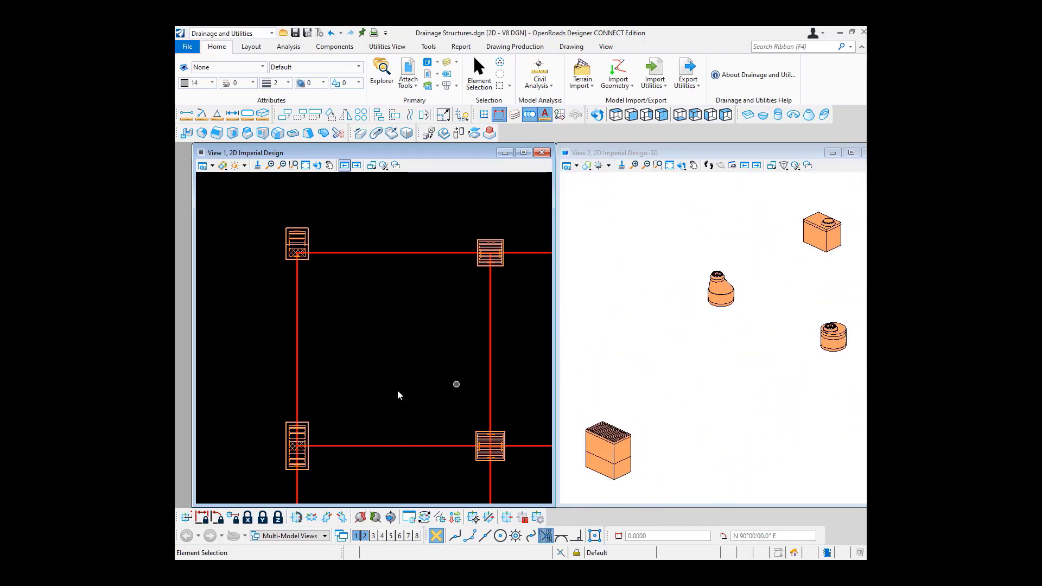
Start the Place Node command and review the StormWaterNode manhole feature definitions it offers
click(250, 47)
click(269, 74)
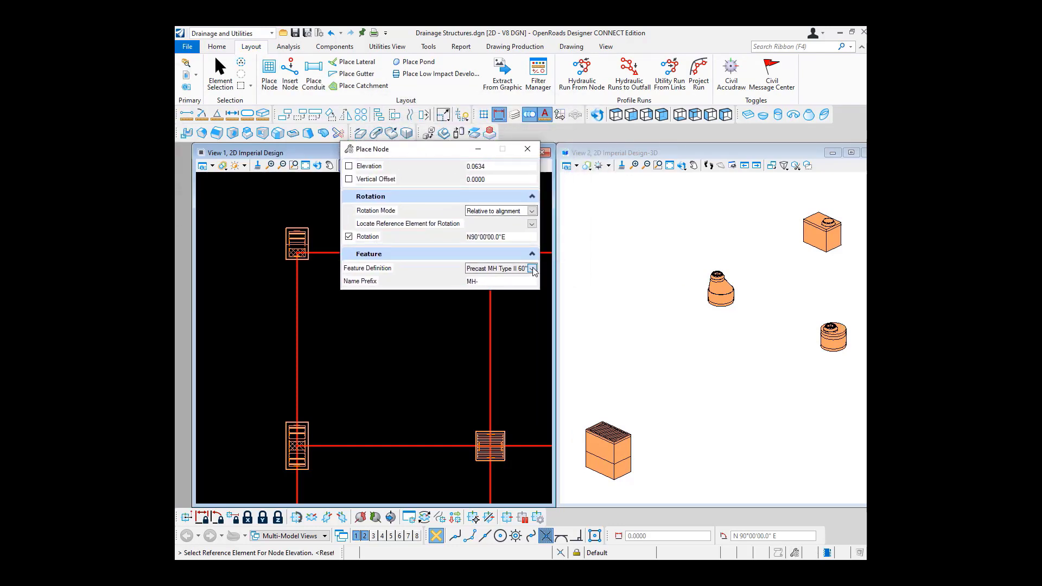
click(533, 268)
scroll(492, 318, up, 3)
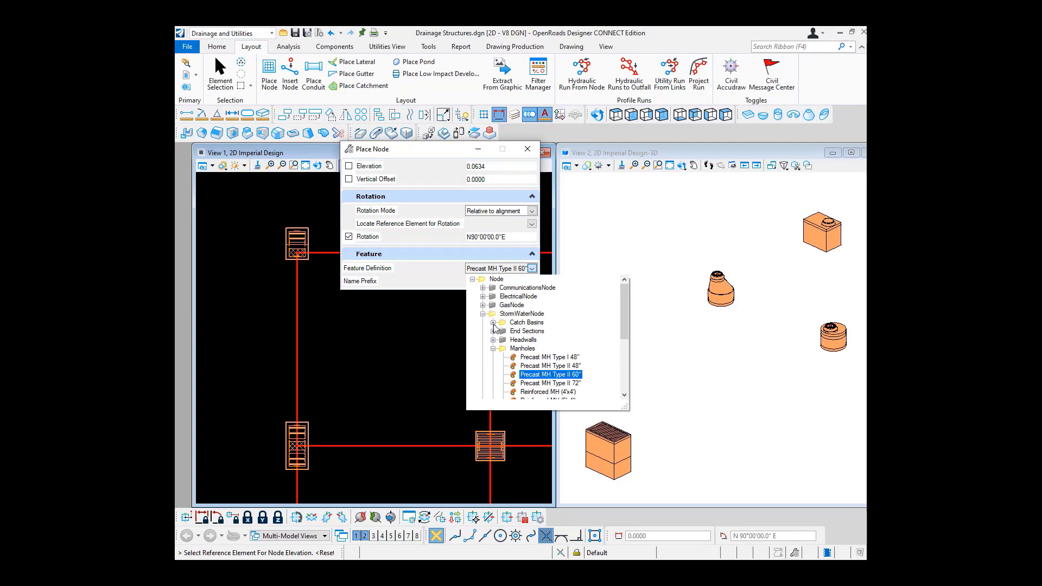
scroll(496, 330, down, 1)
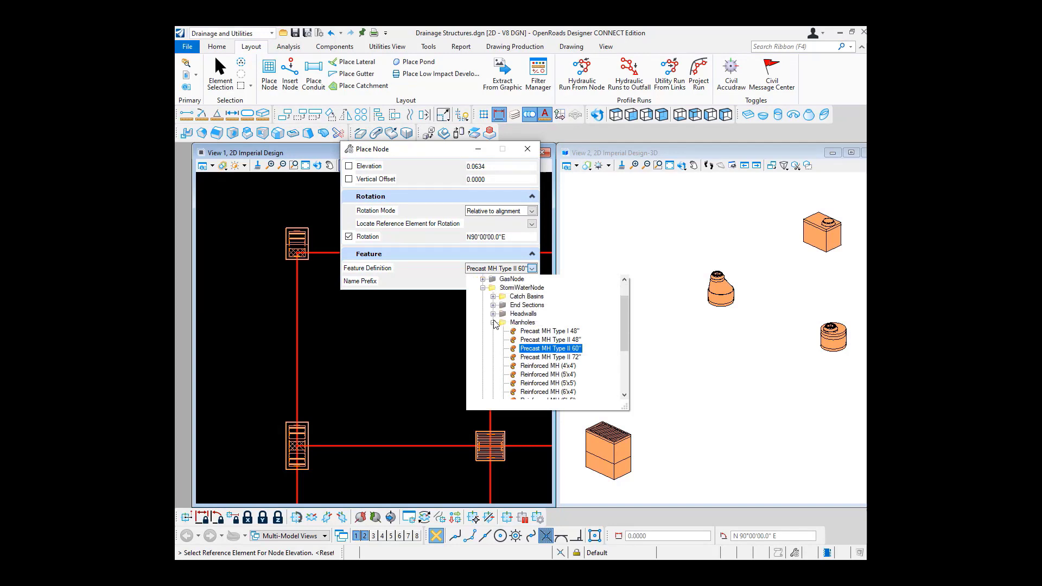
scroll(543, 331, down, 3)
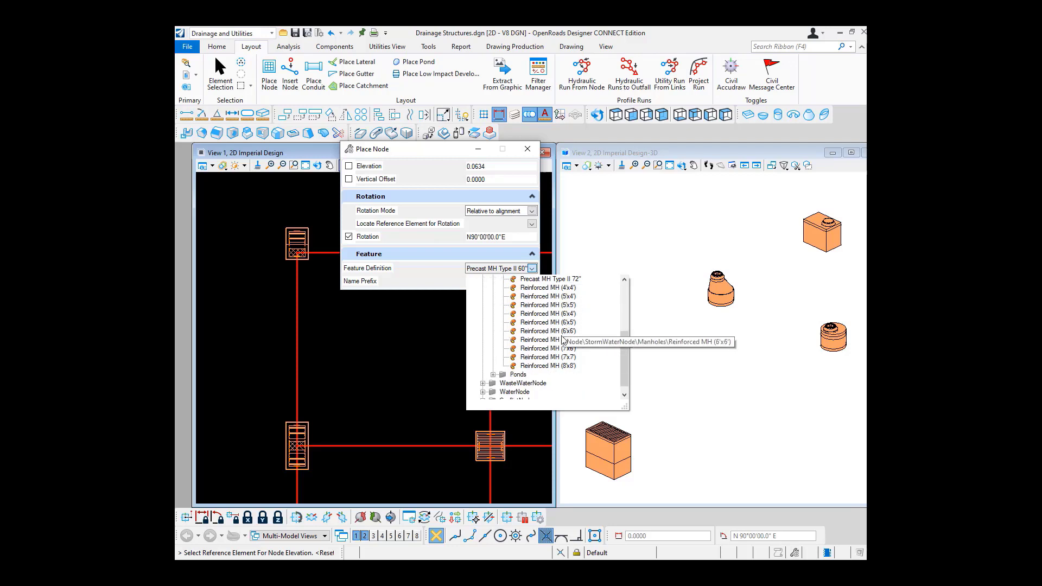
scroll(561, 357, down, 1)
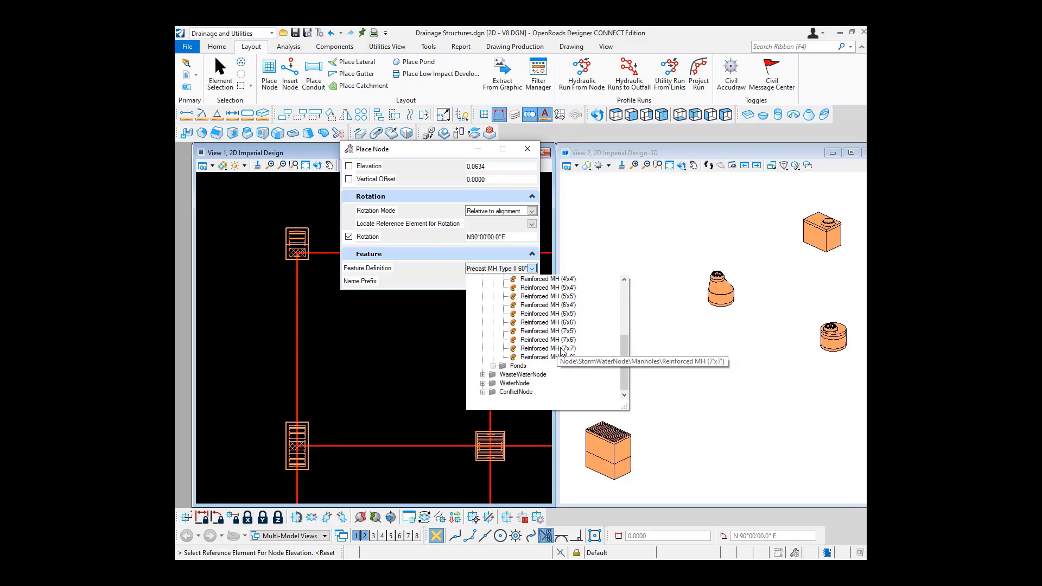
Expand the Catch Basins feature definitions for the node and pick one of the Inlet-MH definitions
scroll(486, 323, up, 5)
click(493, 323)
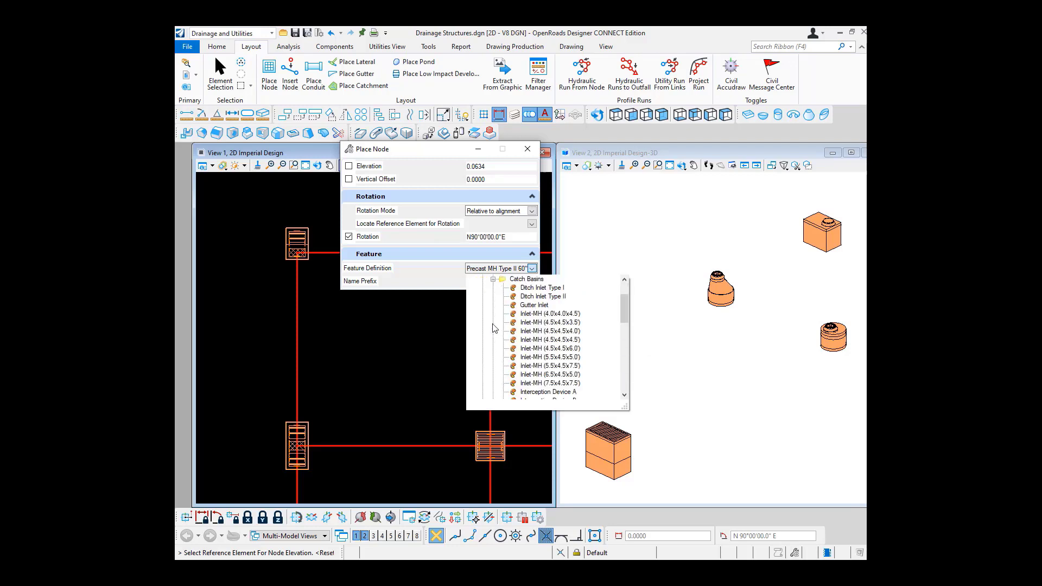
scroll(558, 333, down, 1)
click(558, 332)
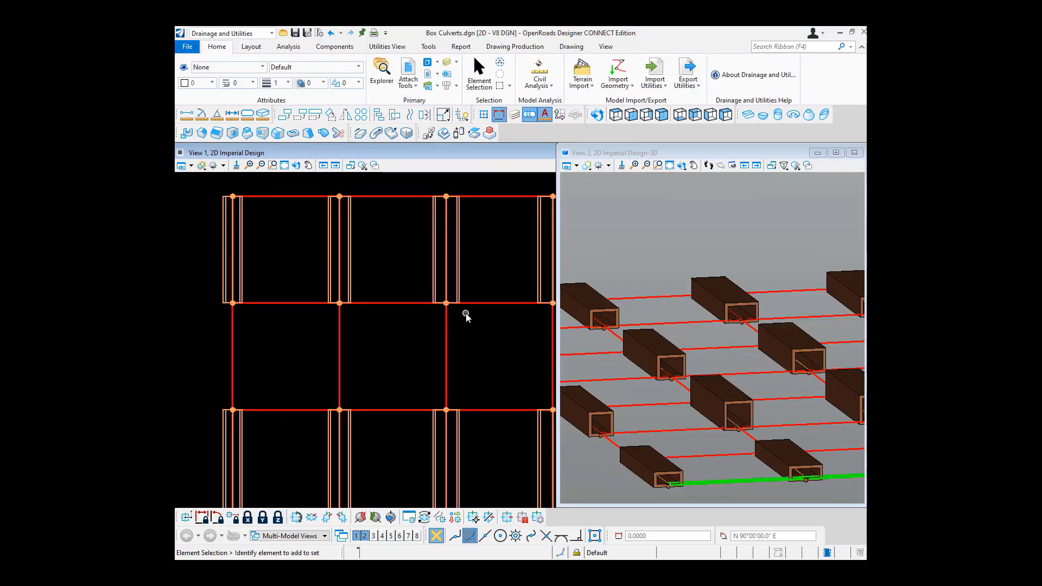
In Box Culverts.dgn, examine the box culvert models in the 3D view and bring up the layout commands
scroll(685, 353, down, 3)
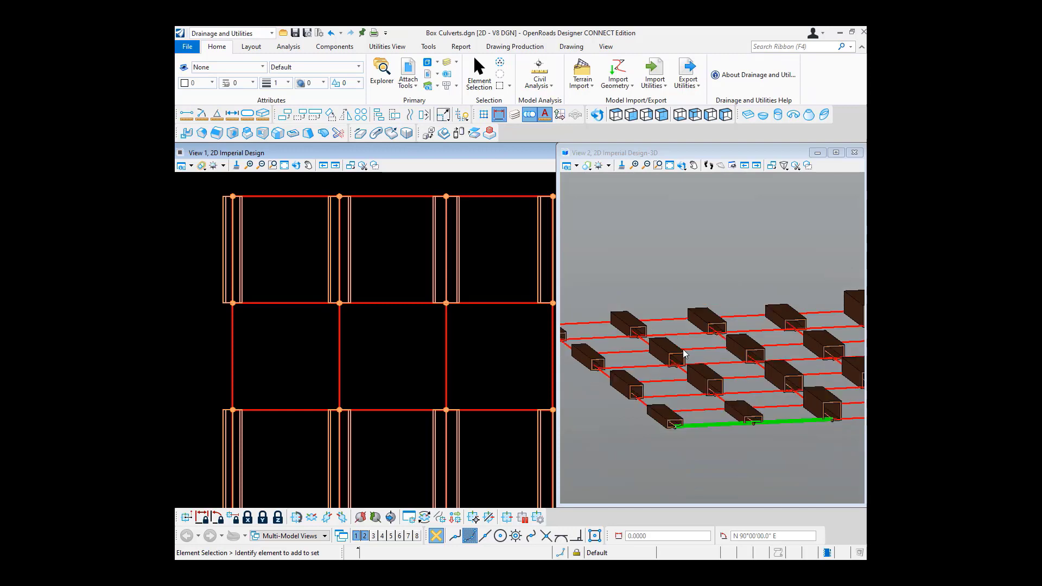
scroll(684, 353, up, 3)
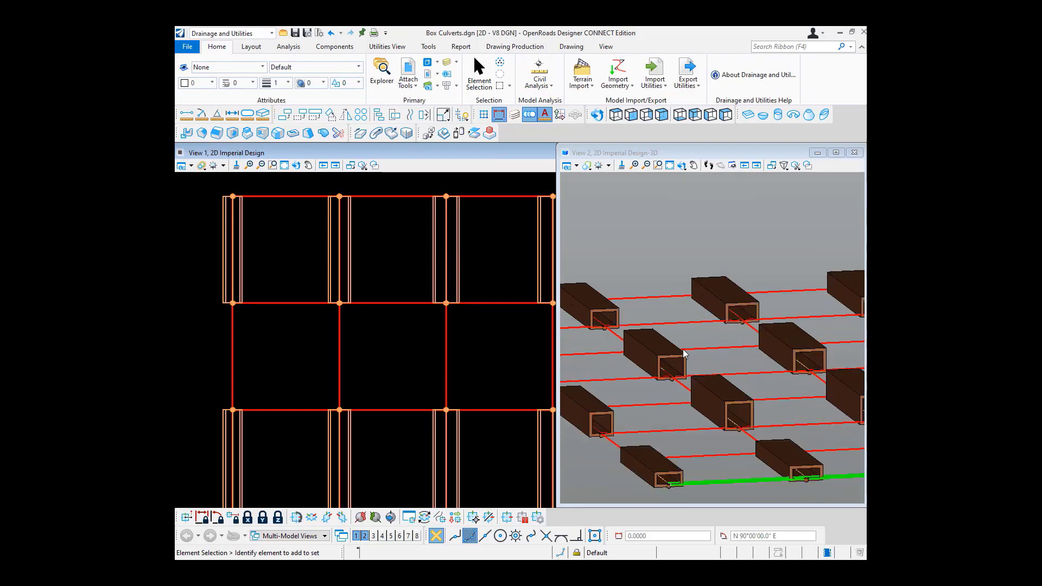
click(250, 47)
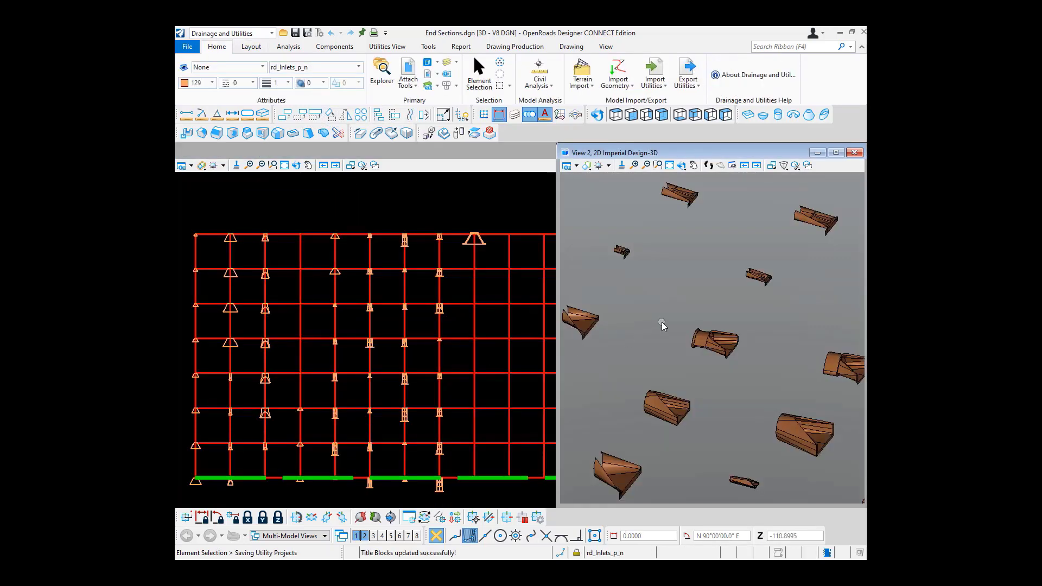
In End Sections.dgn, examine the various end section models up close in the 3D view
scroll(684, 342, up, 3)
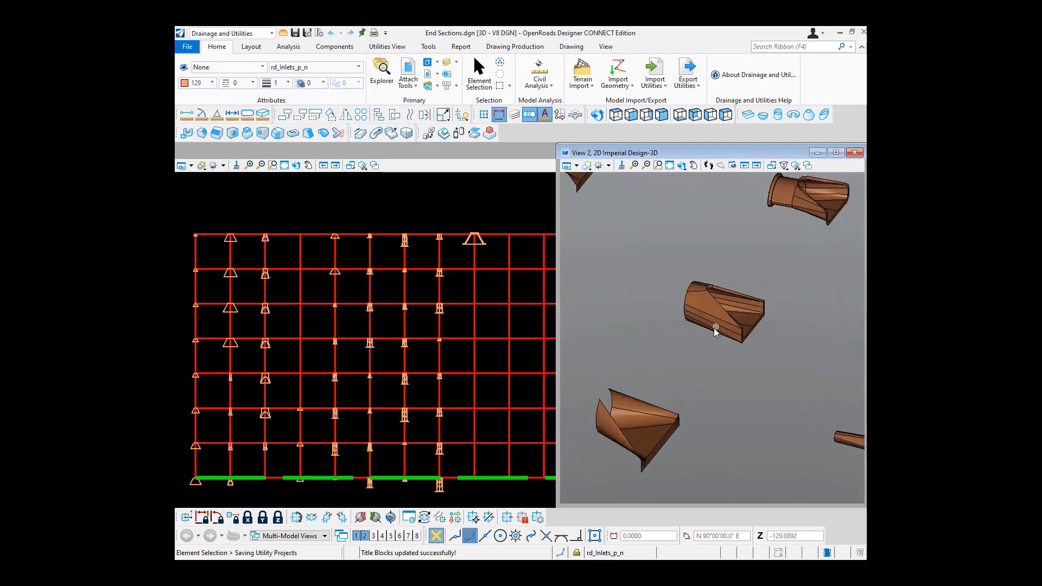
middle_drag(714, 327, 627, 449)
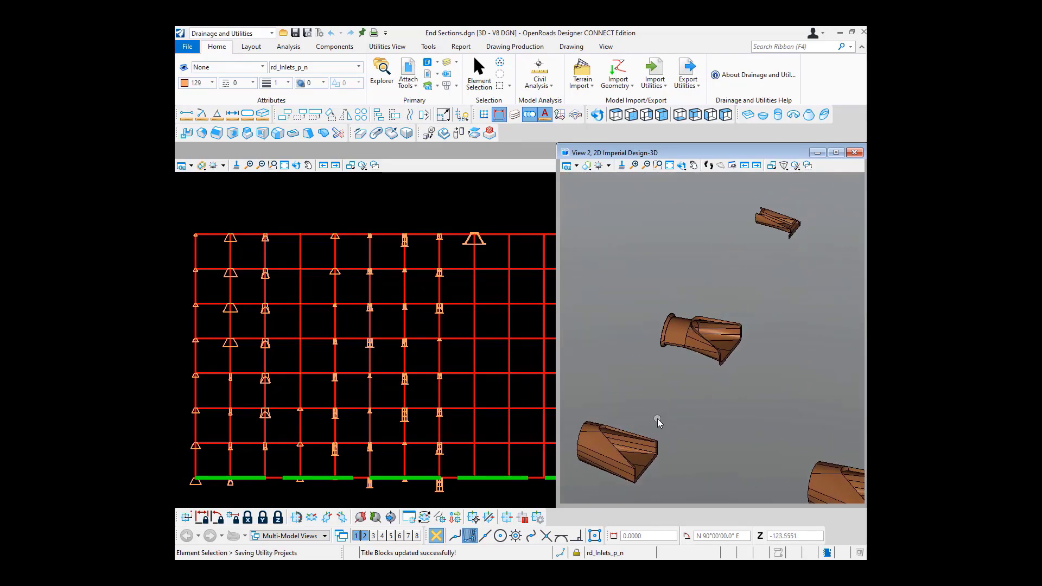
middle_drag(717, 331, 699, 391)
scroll(750, 309, down, 3)
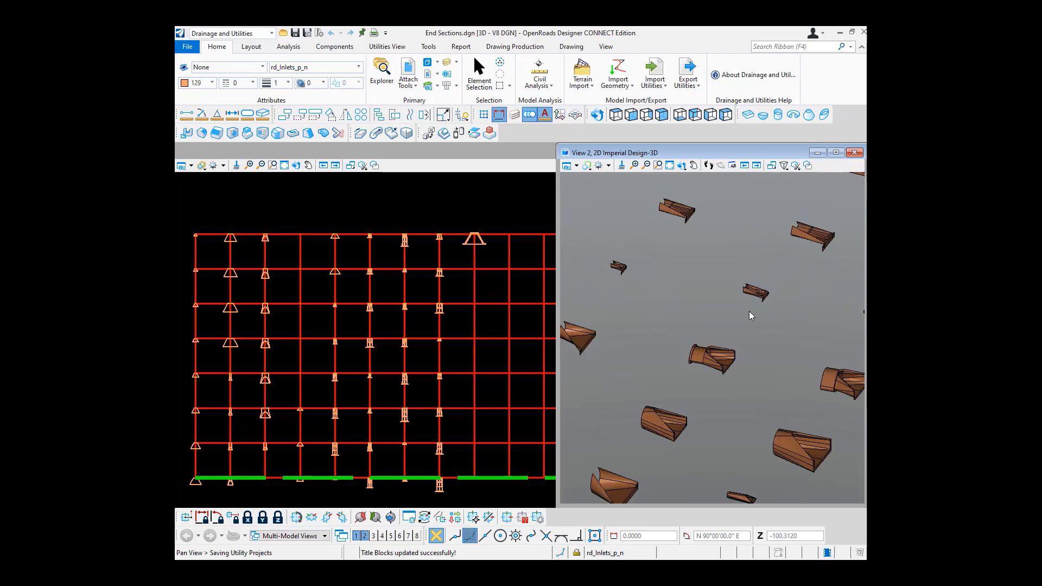
middle_drag(749, 311, 716, 366)
scroll(746, 326, up, 3)
middle_drag(745, 319, 820, 337)
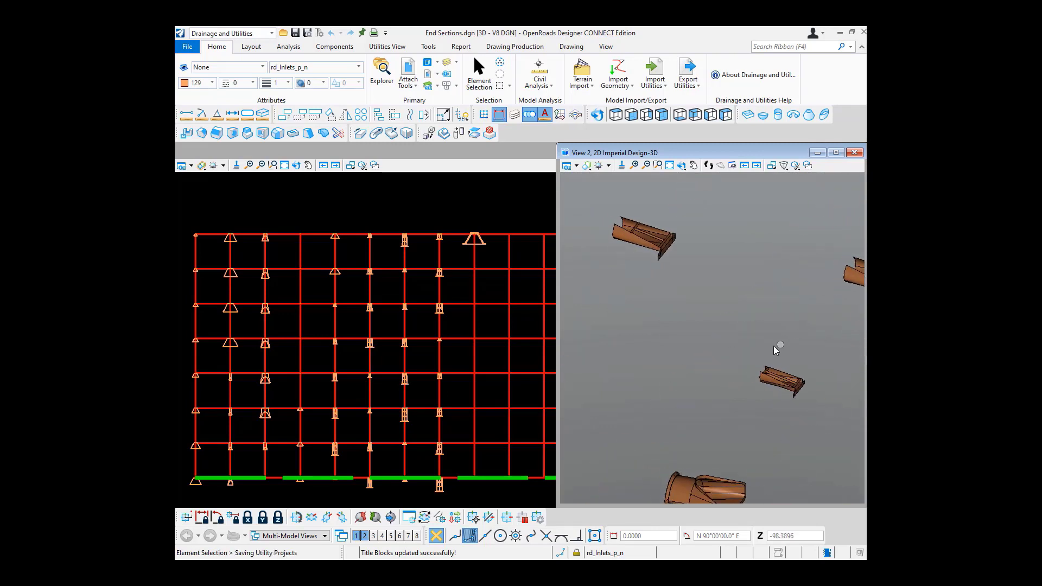